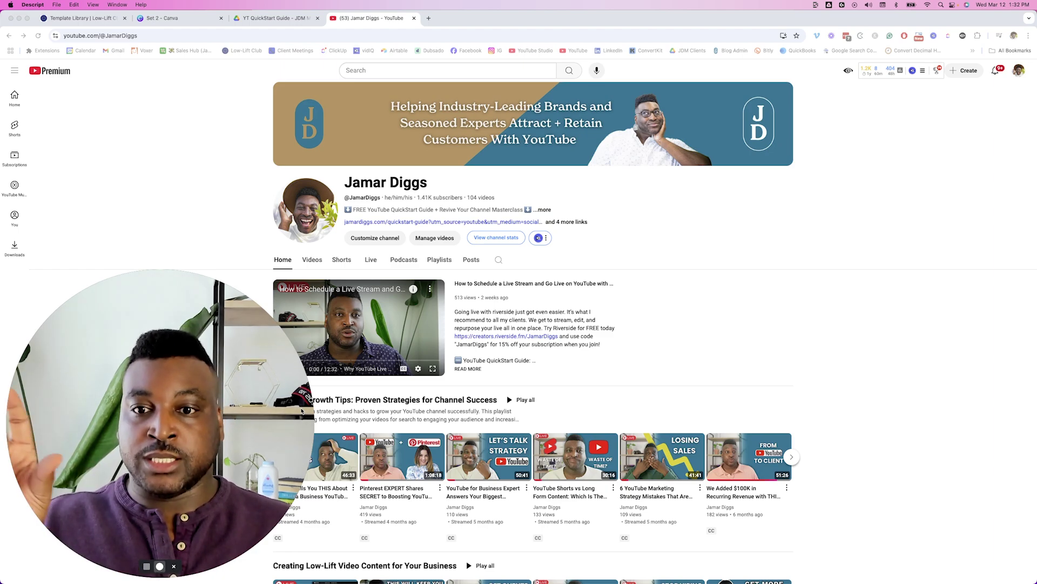
Step: Focus the browser and select the channel name heading on the YouTube page
click(855, 147)
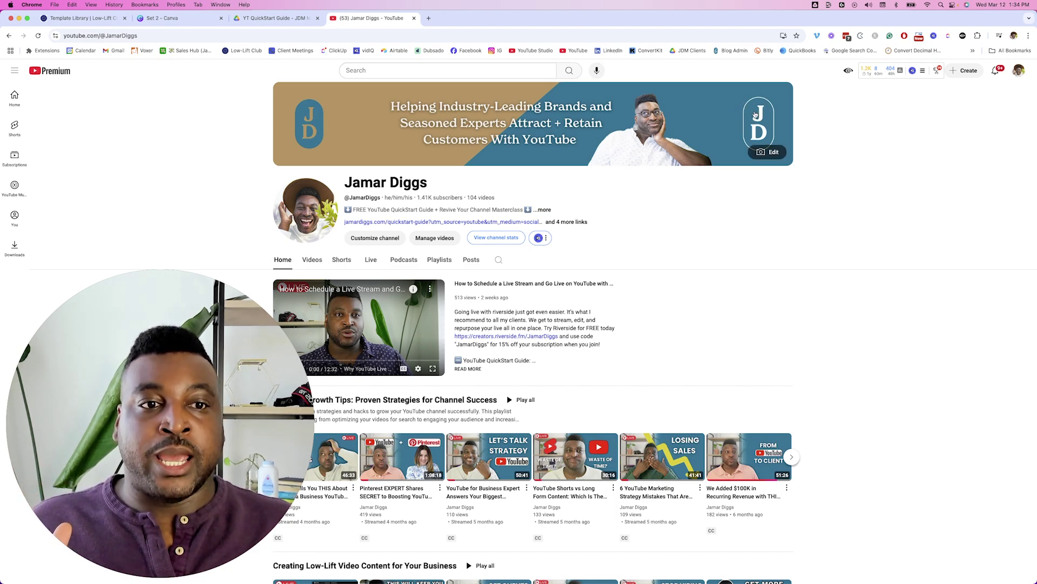
triple_click(746, 175)
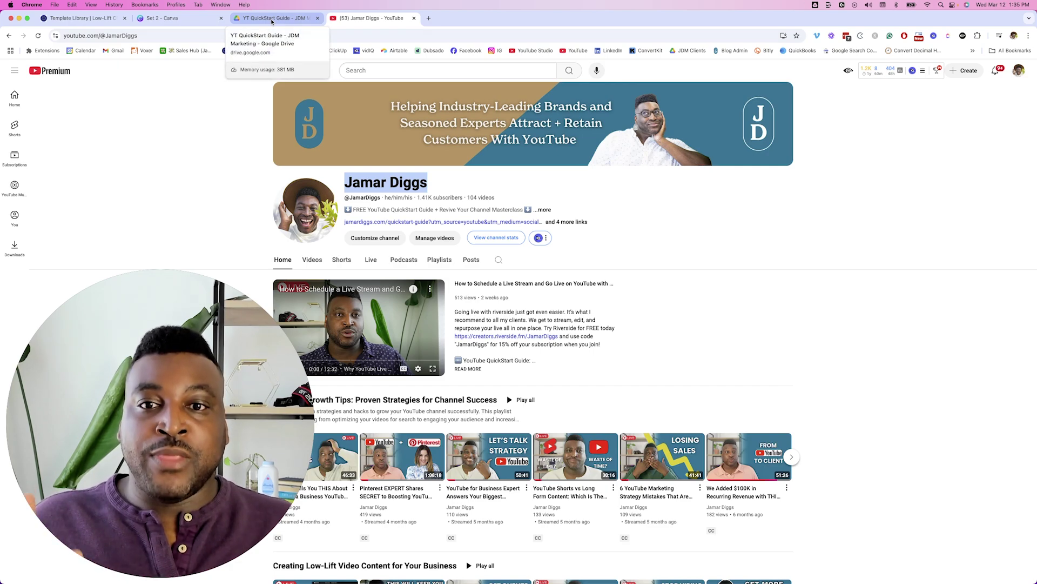
Step: Read the QuickStart guide PDF's banner steps, highlighting its Step 3 heading, then go back to YouTube
click(272, 18)
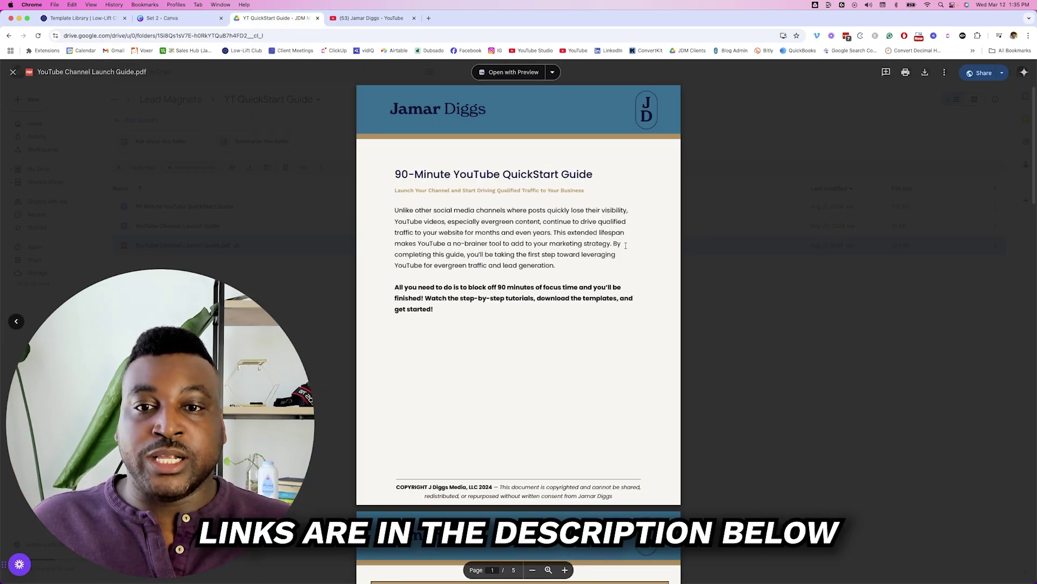
scroll(663, 315, down, 5)
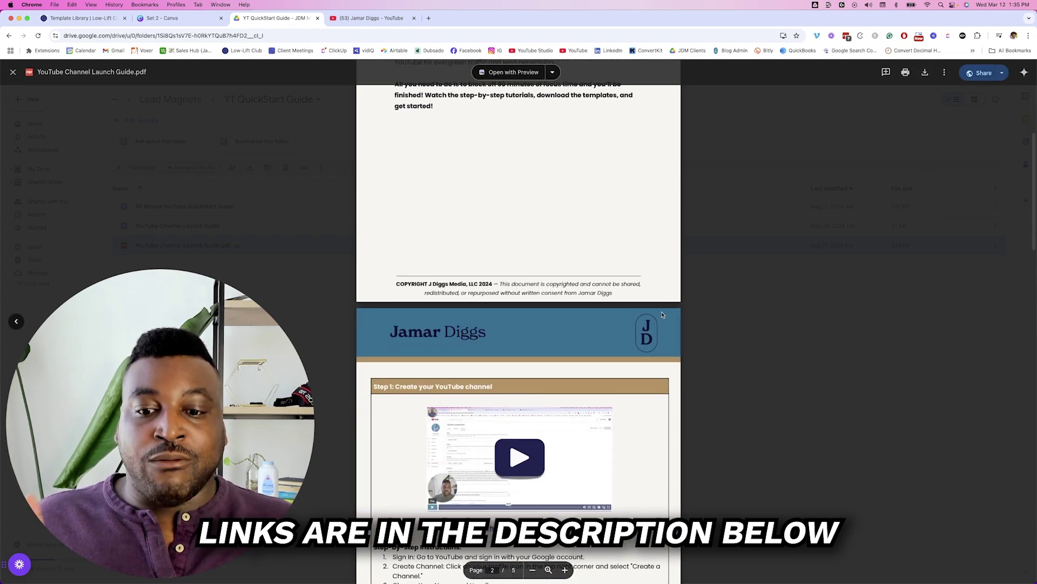
scroll(662, 314, down, 4)
scroll(663, 313, down, 1)
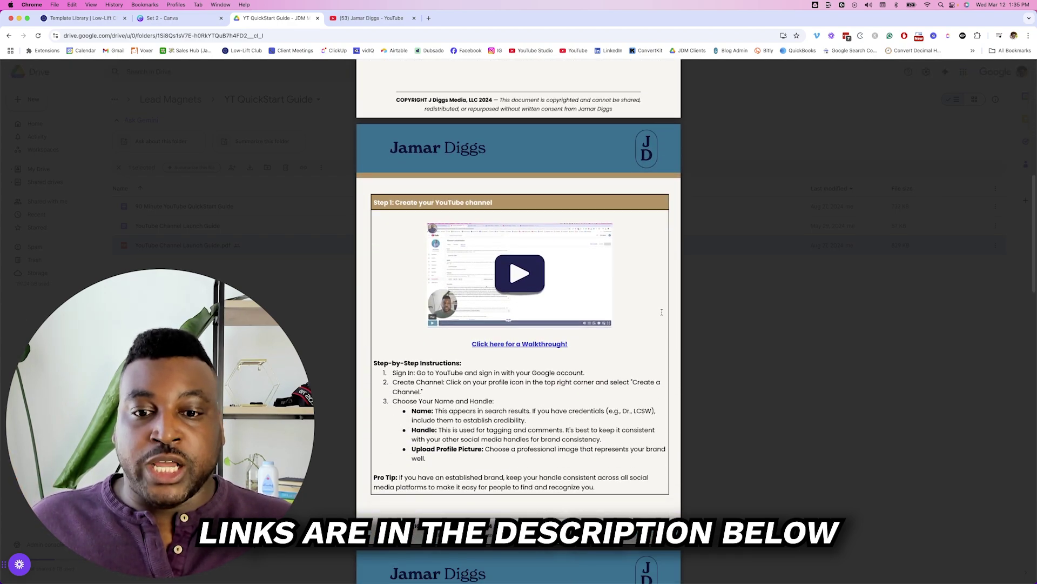
scroll(662, 312, down, 2)
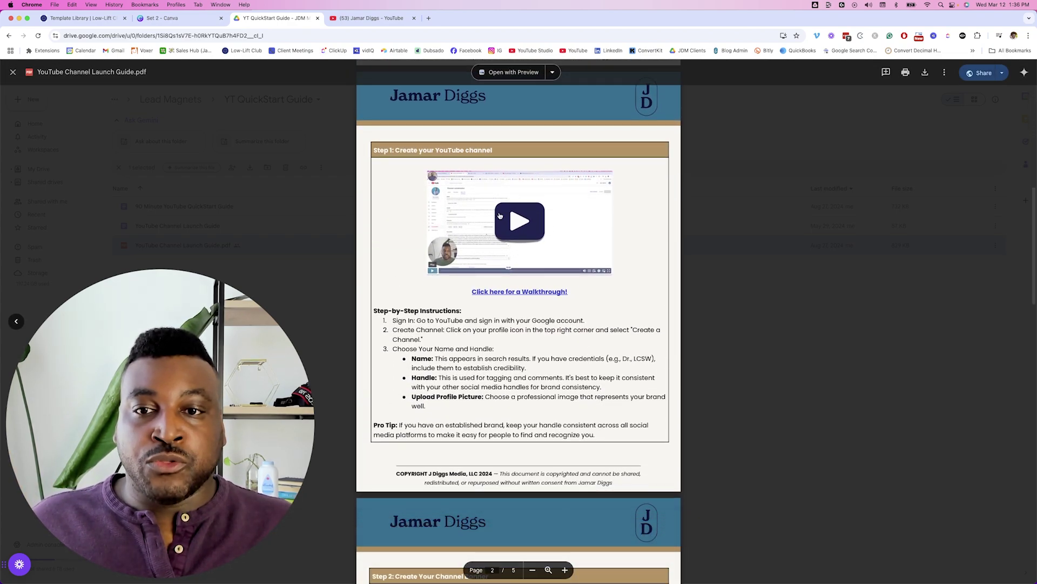
scroll(561, 398, down, 2)
scroll(547, 300, down, 6)
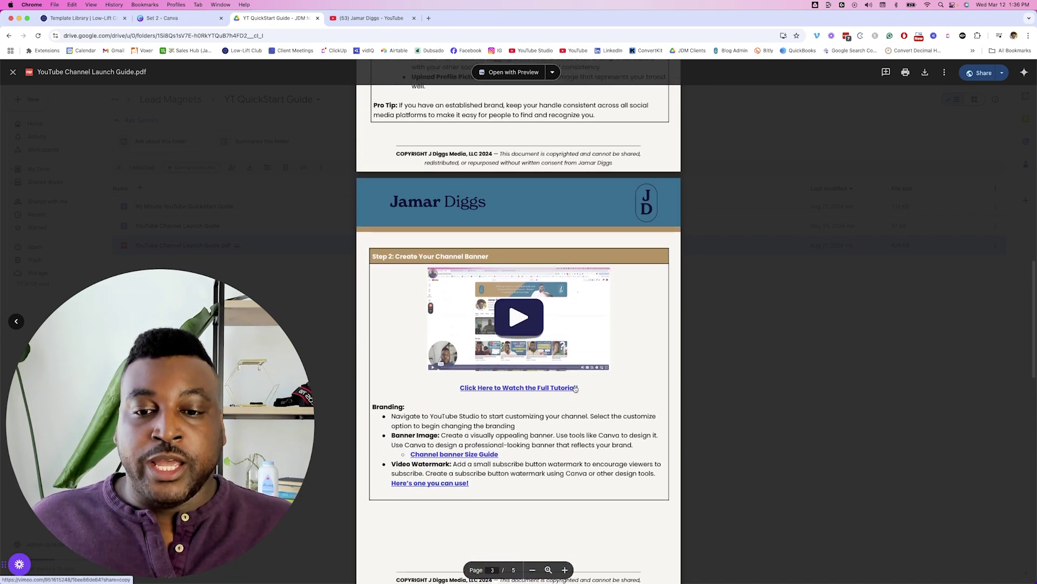
scroll(536, 202, down, 3)
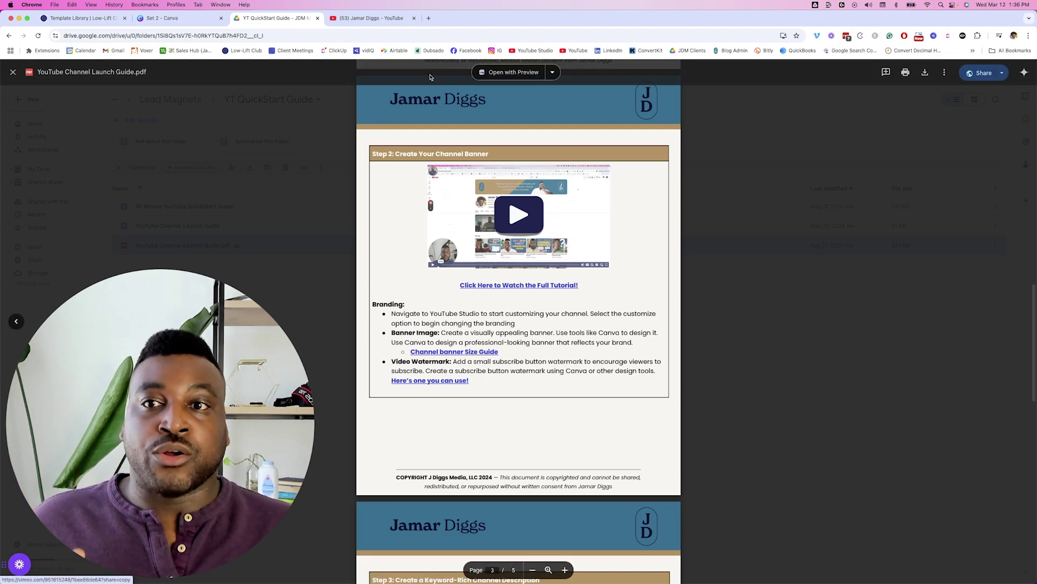
click(370, 18)
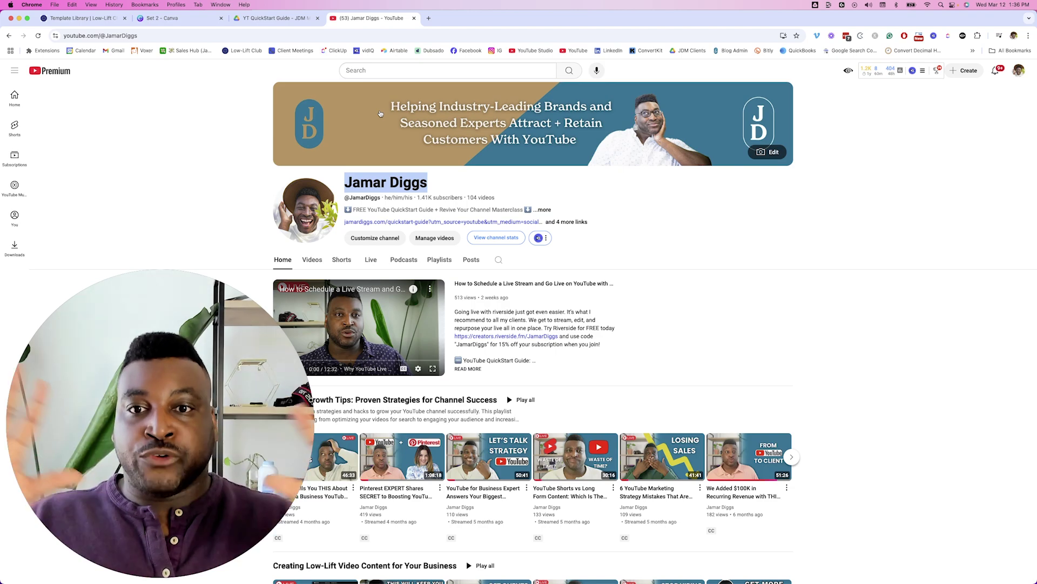
click(273, 19)
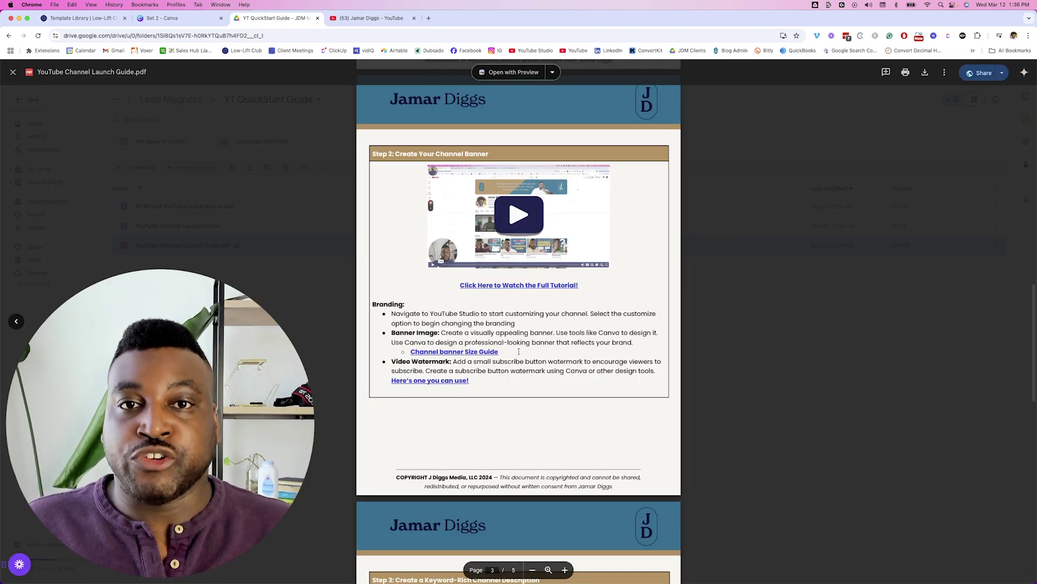
scroll(403, 486, down, 3)
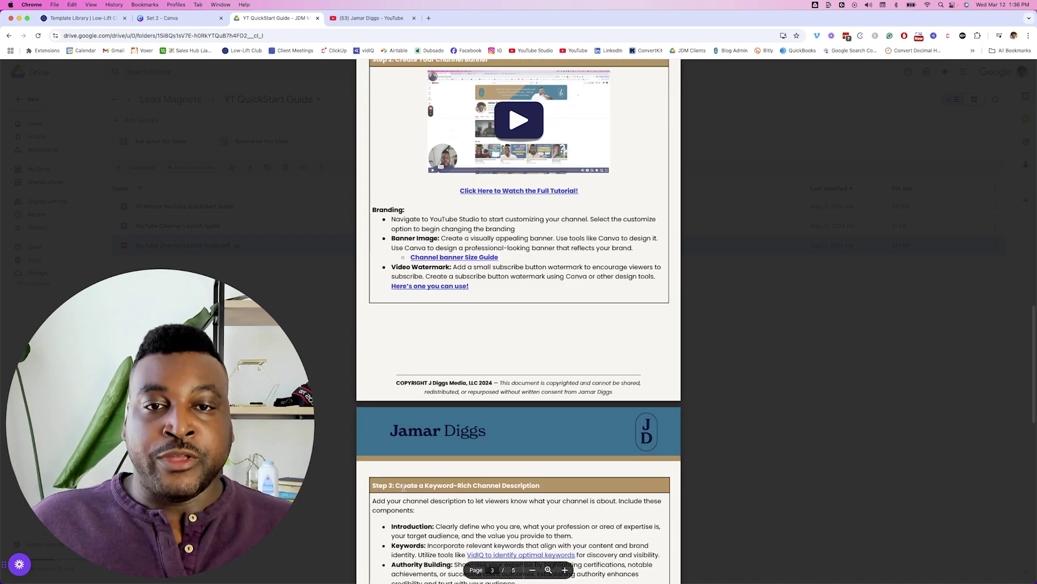
drag(397, 487, 556, 488)
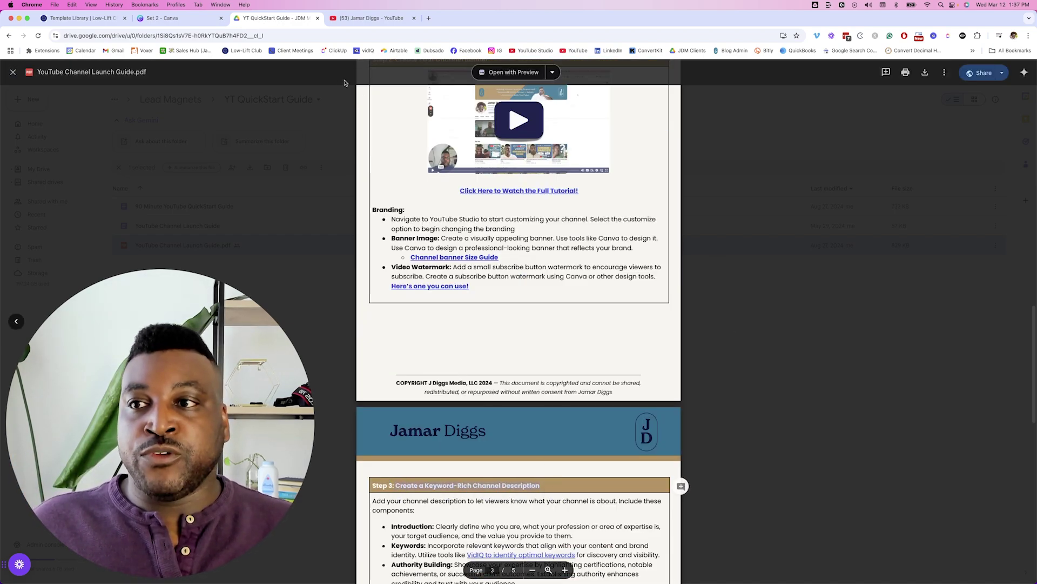
click(390, 17)
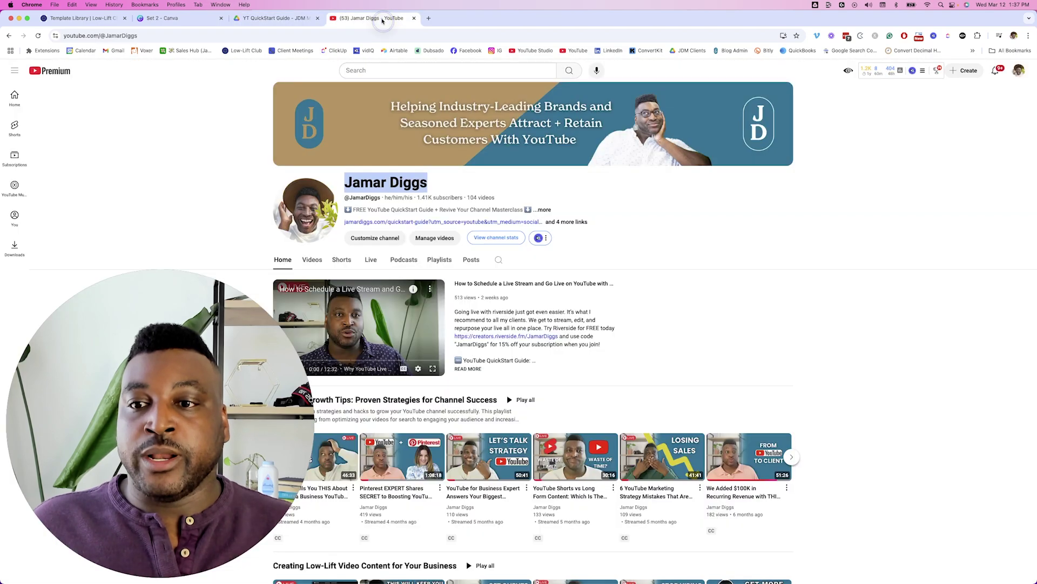
Step: View and close the channel's About details, then go to the Template Library
click(540, 210)
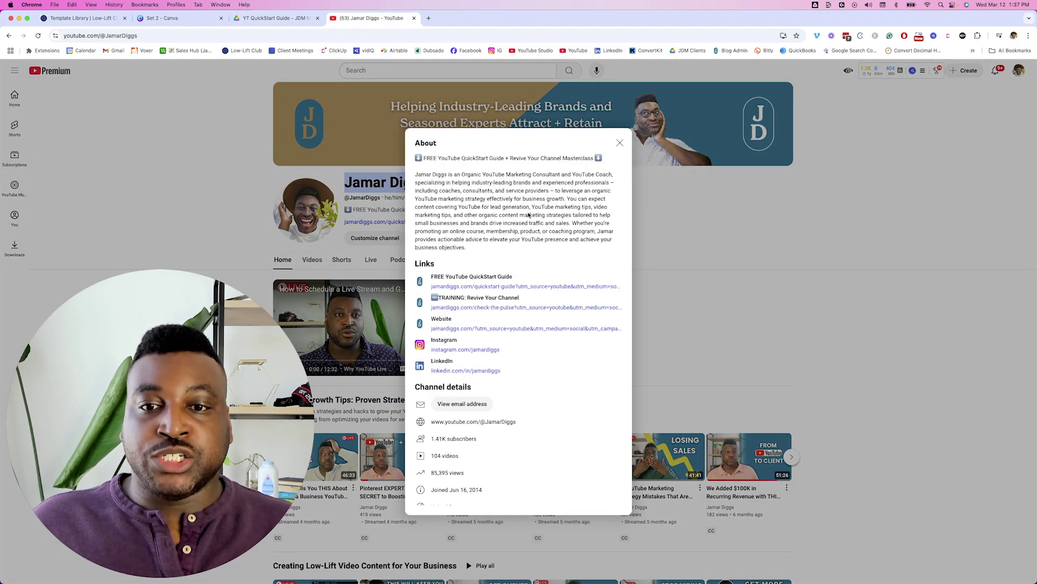
click(619, 143)
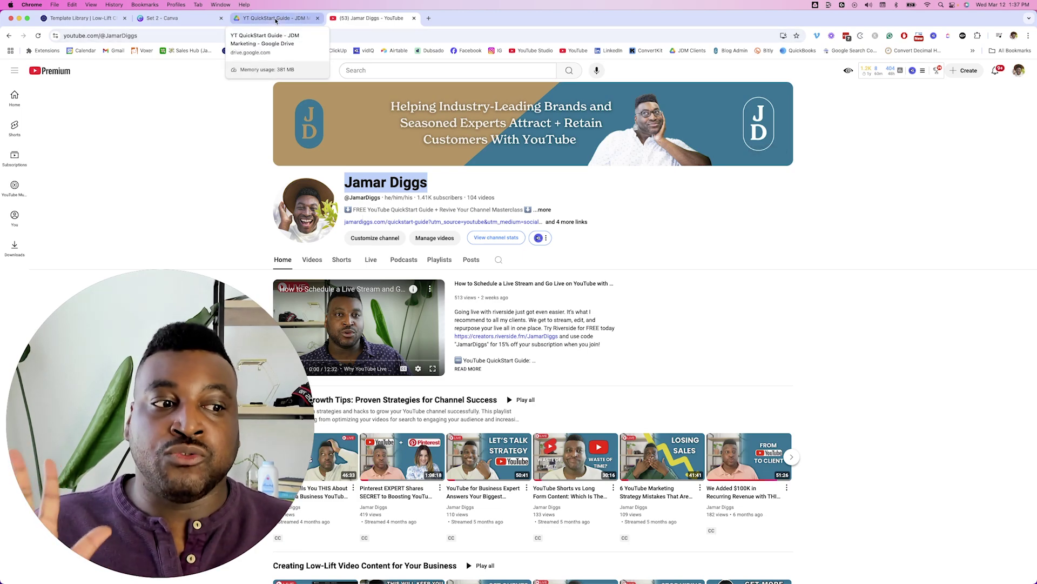
click(73, 20)
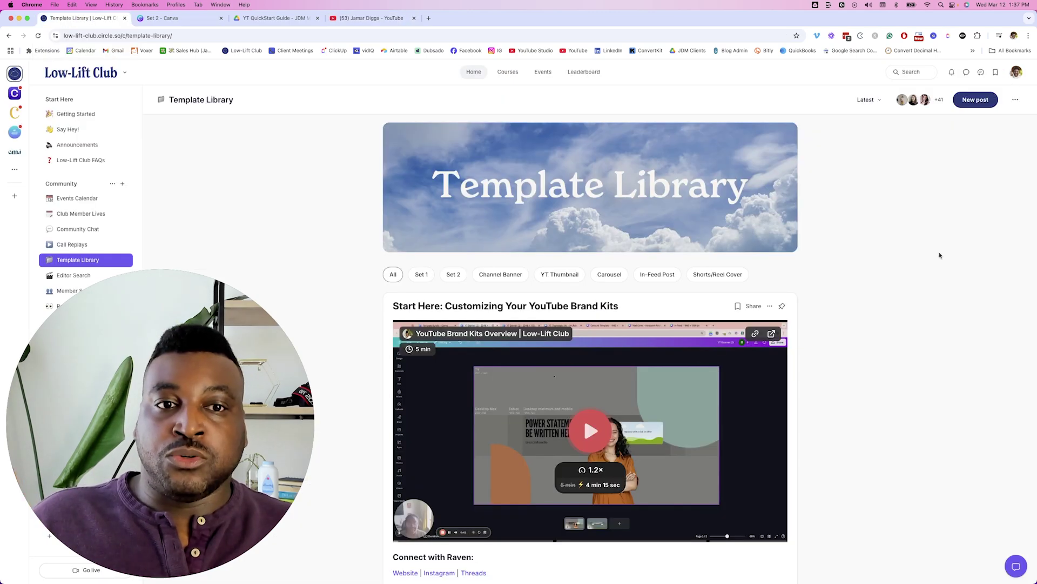
scroll(879, 354, down, 5)
scroll(880, 353, down, 3)
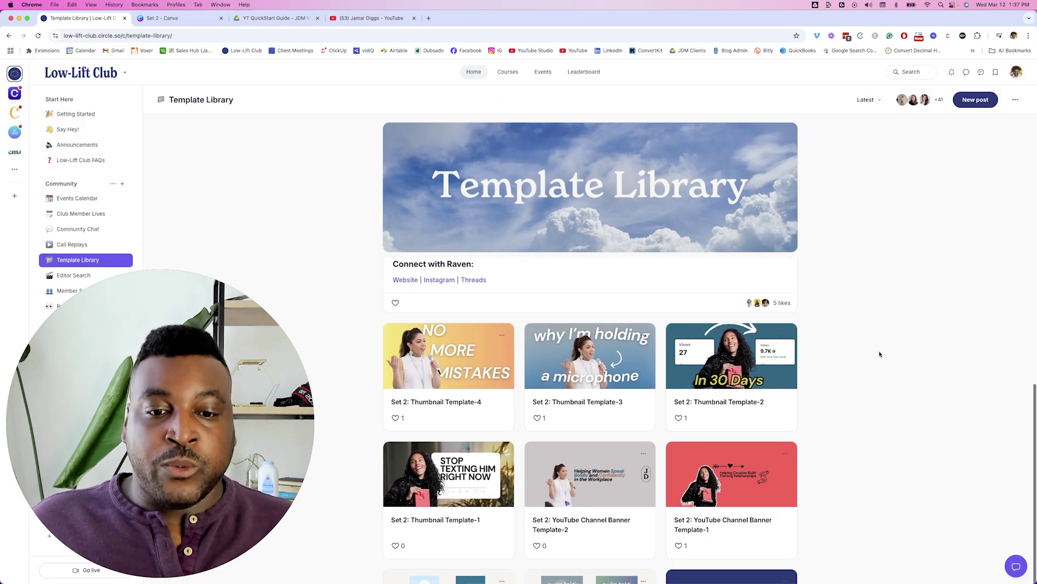
scroll(880, 353, down, 3)
scroll(879, 353, down, 3)
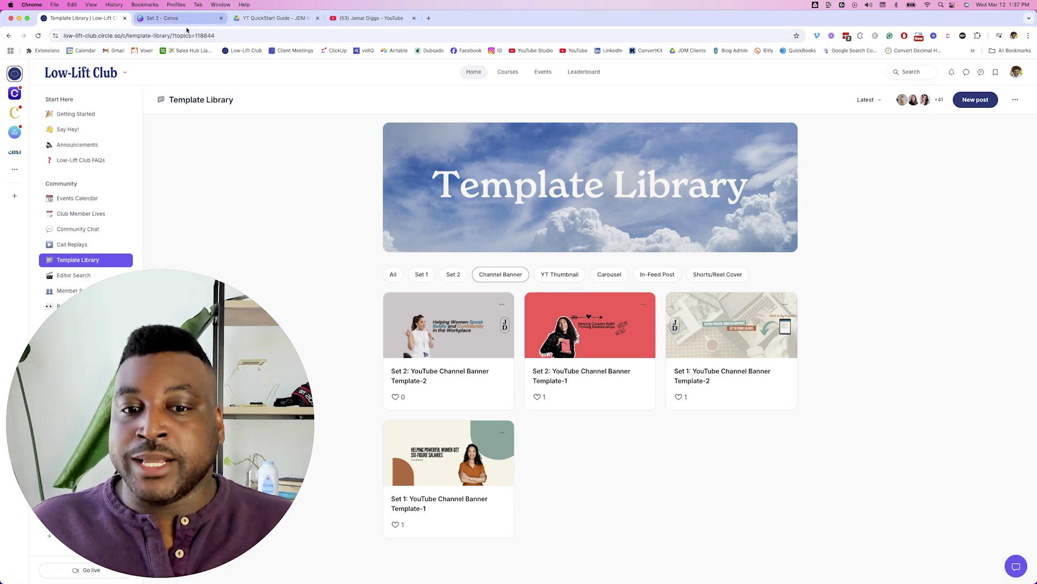
Step: Go to the Canva 'Set 2' project folder
click(165, 19)
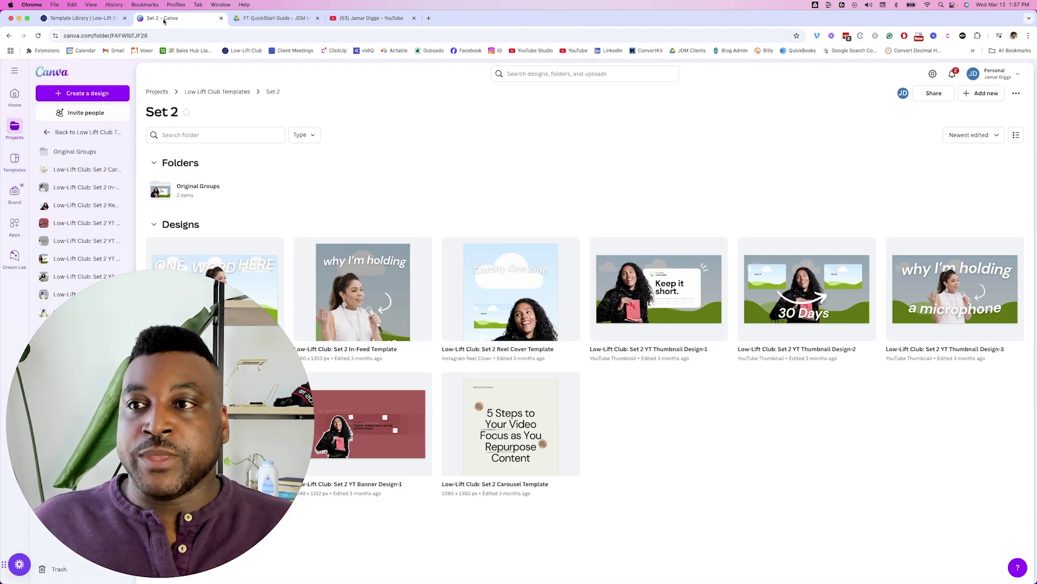
mouse_move(362, 294)
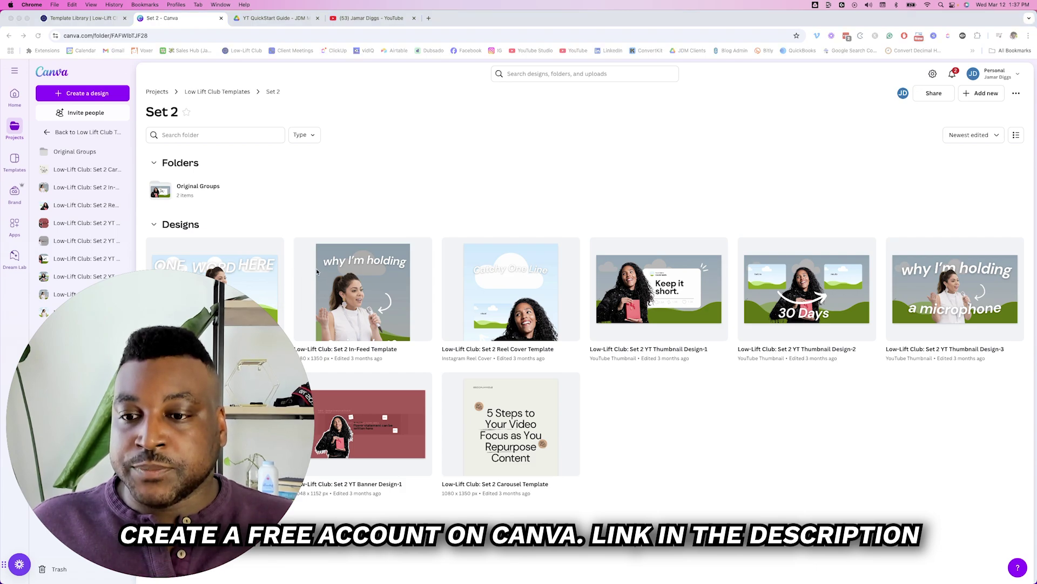
Step: Open the Set 2 YT Banner Design-2 template, then create a new YouTube Banner design
click(218, 431)
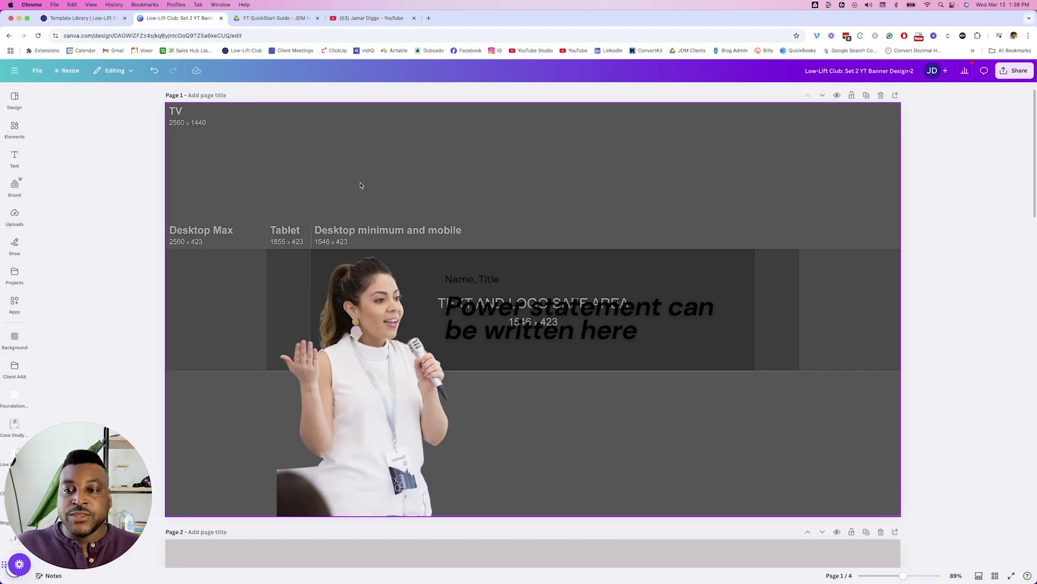
click(363, 169)
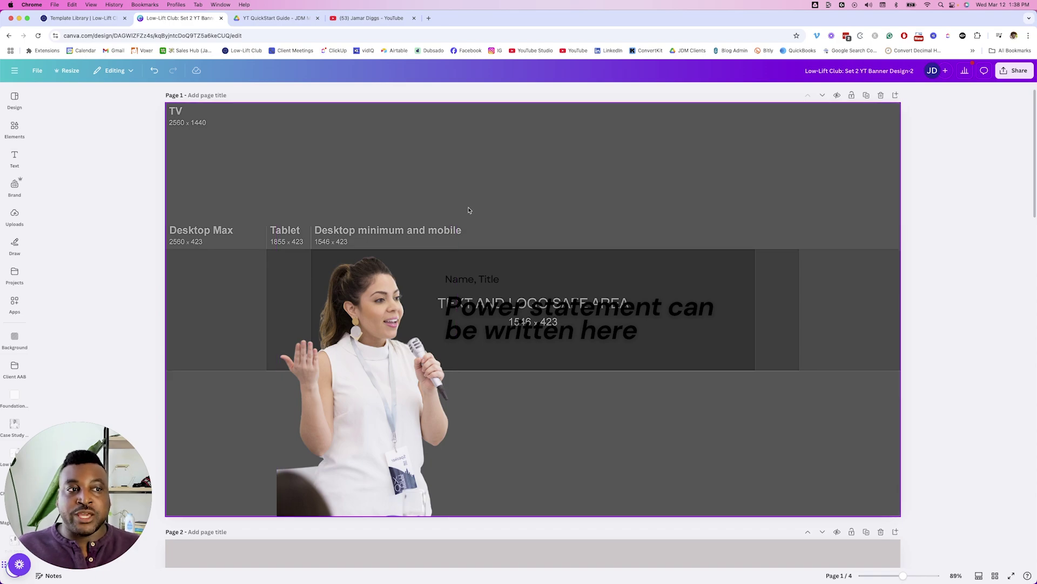
click(34, 71)
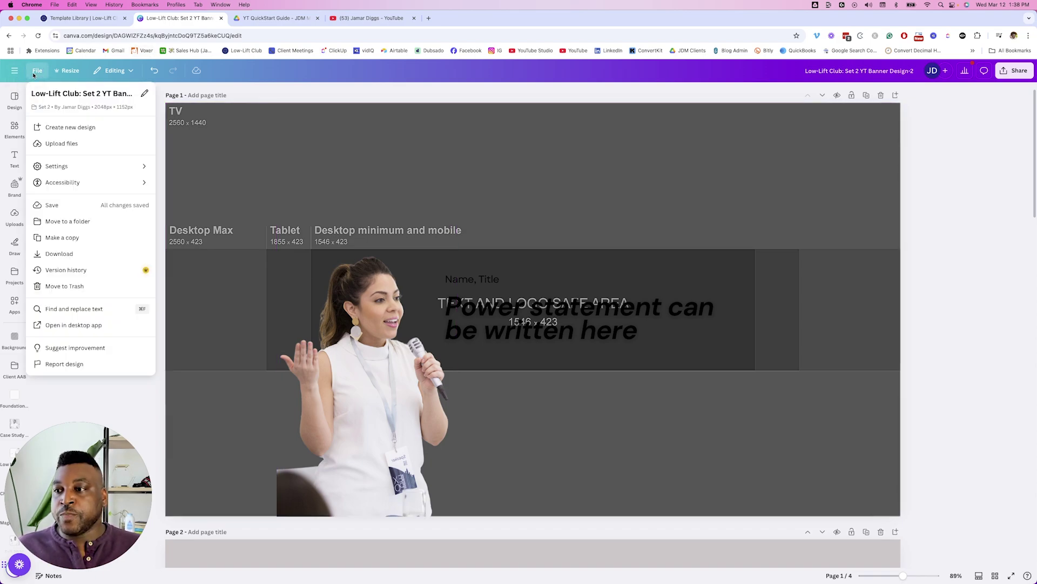
click(68, 129)
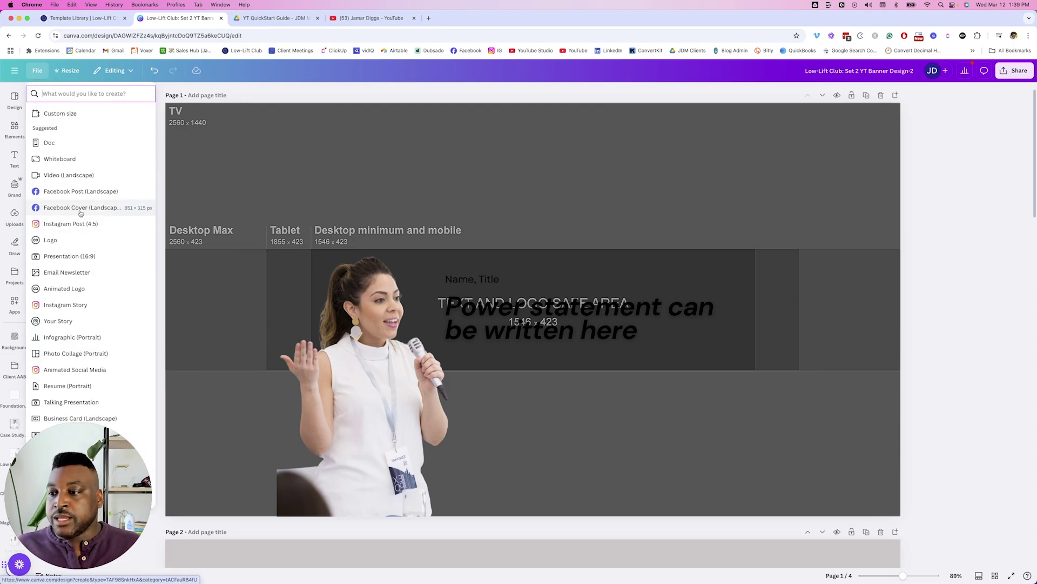
scroll(80, 213, down, 1)
scroll(81, 214, up, 2)
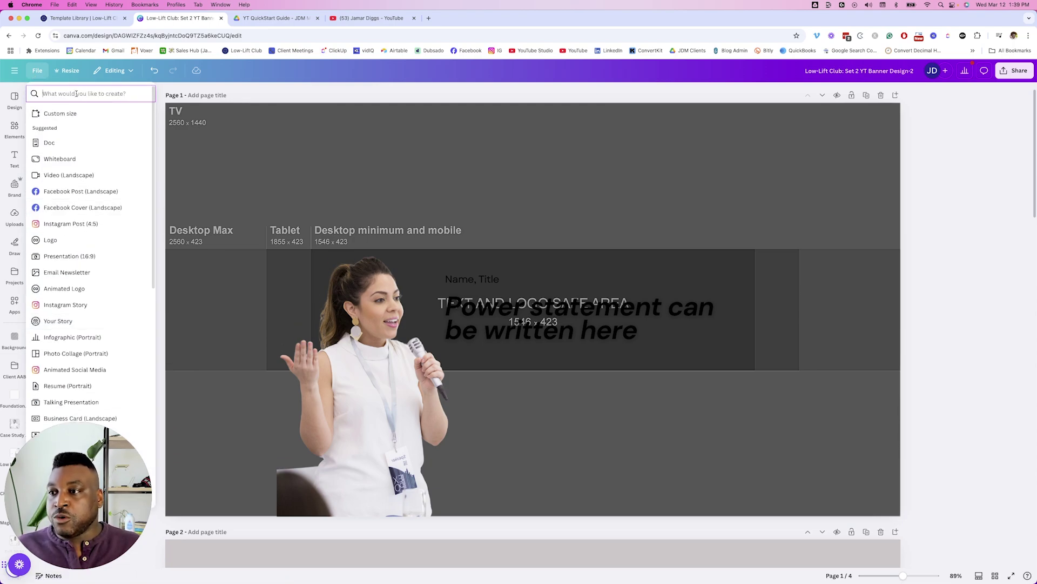
text(youtube channel)
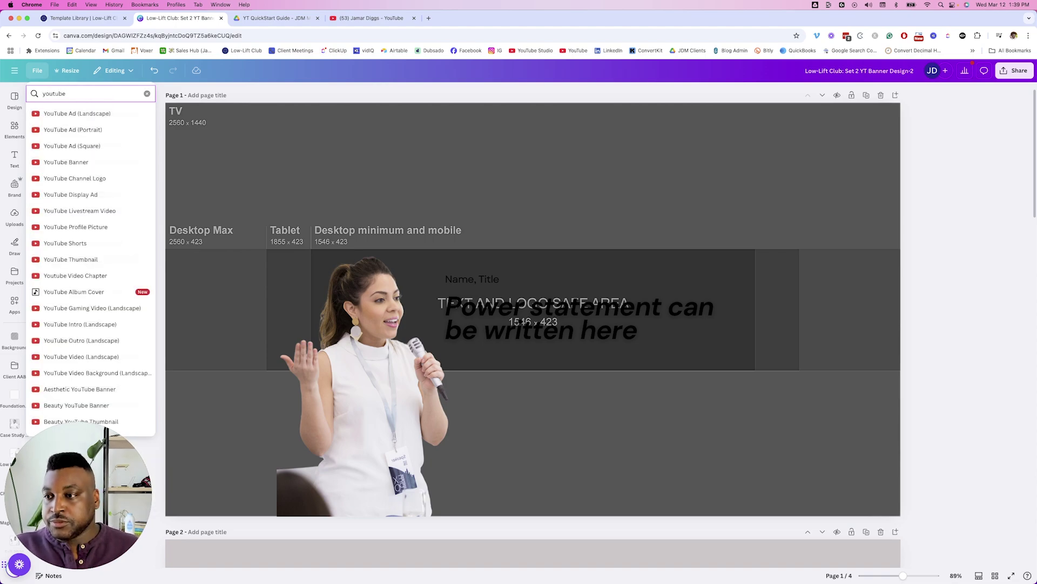
click(66, 113)
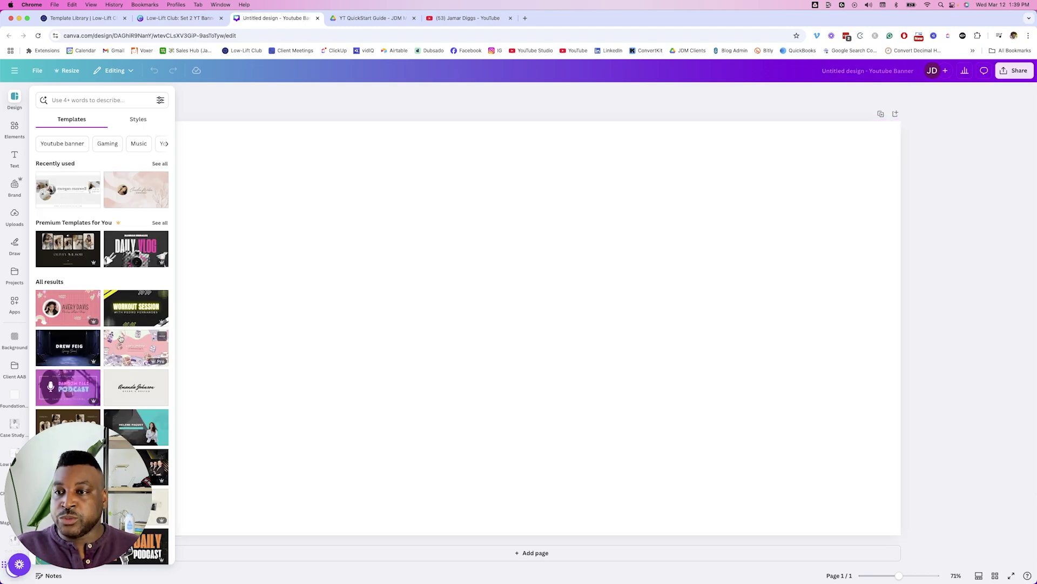
scroll(120, 338, down, 2)
scroll(110, 296, down, 2)
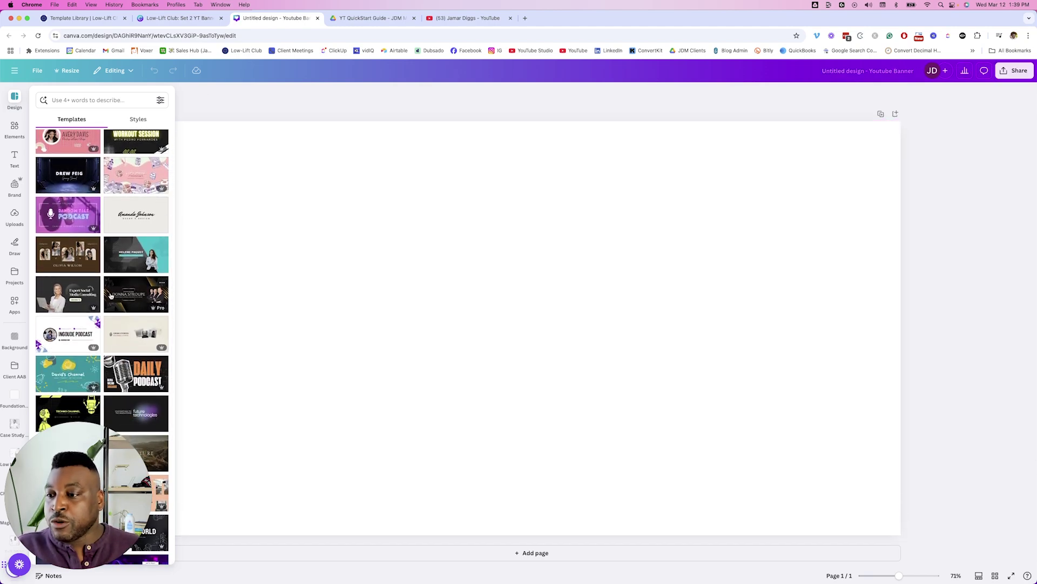
scroll(111, 296, down, 2)
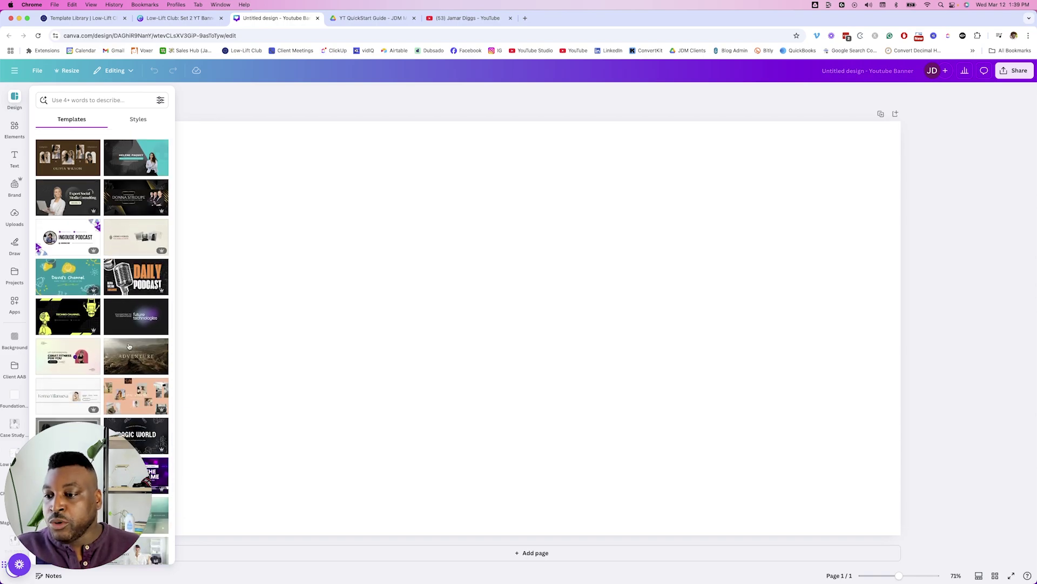
scroll(128, 346, down, 4)
scroll(122, 243, down, 1)
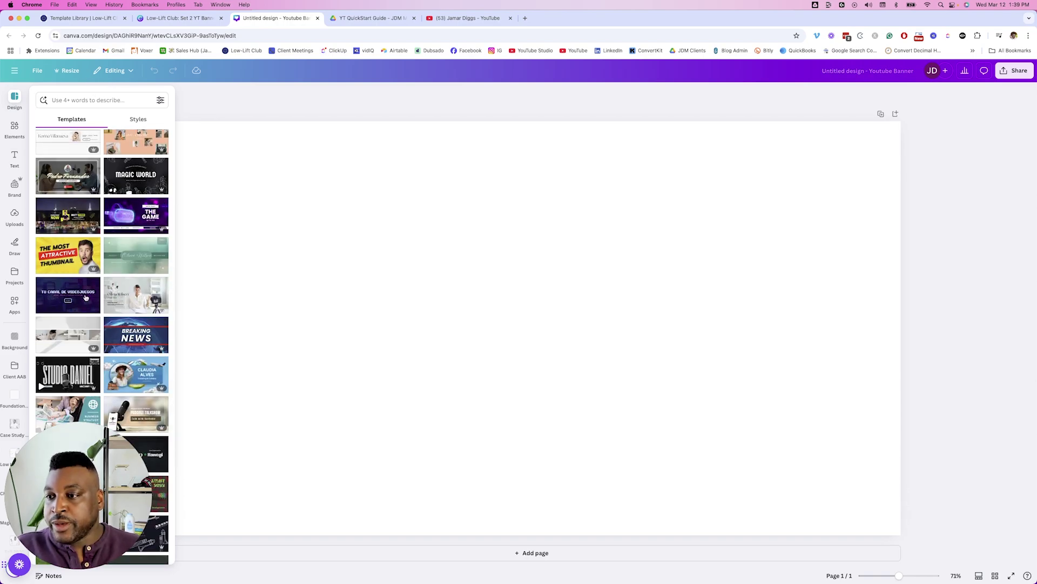
mouse_move(135, 334)
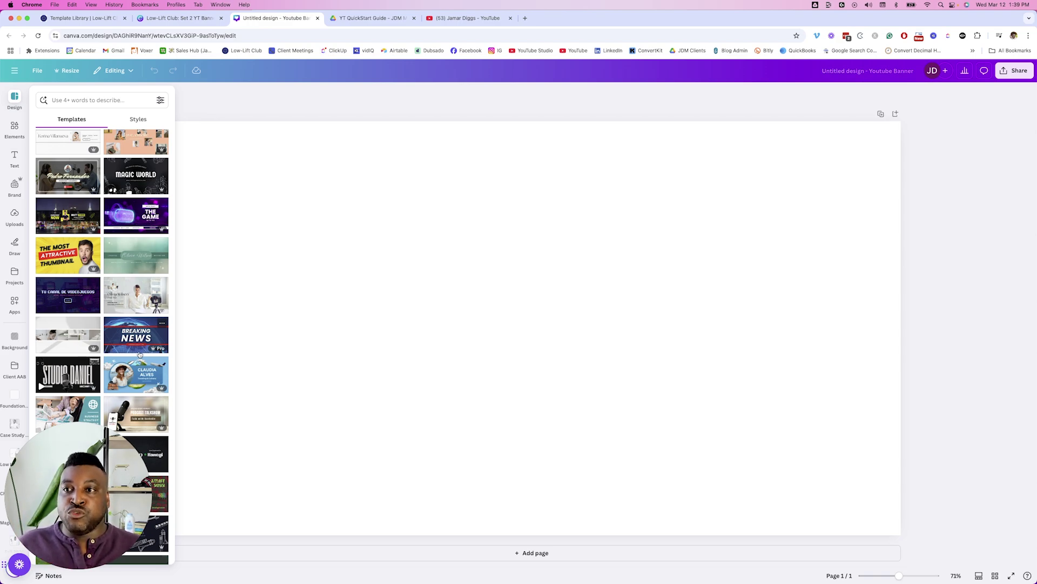
Step: Apply the Blue Purple Neon Gamers template and select its headset background image
click(132, 217)
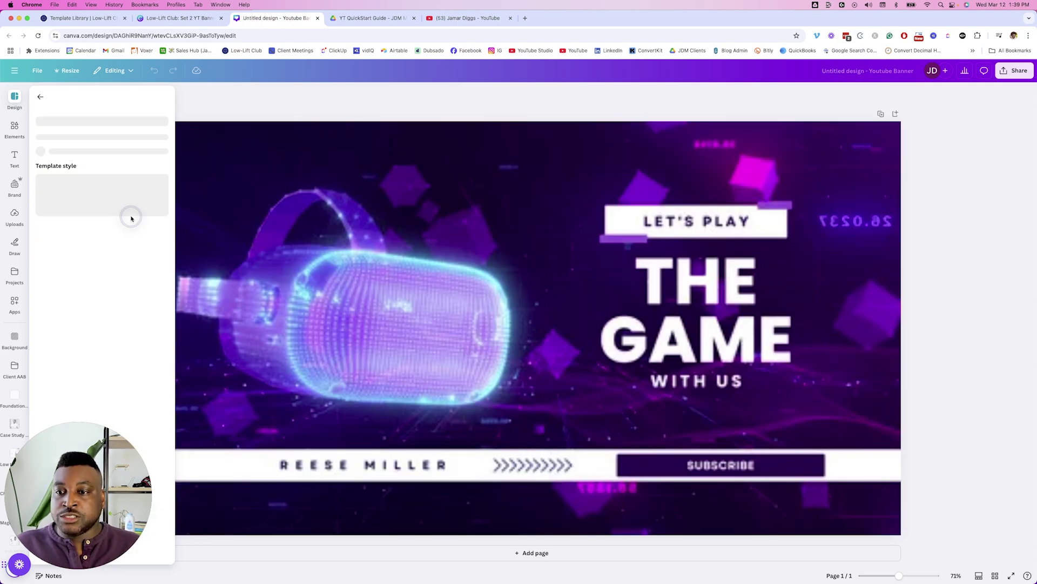
click(533, 371)
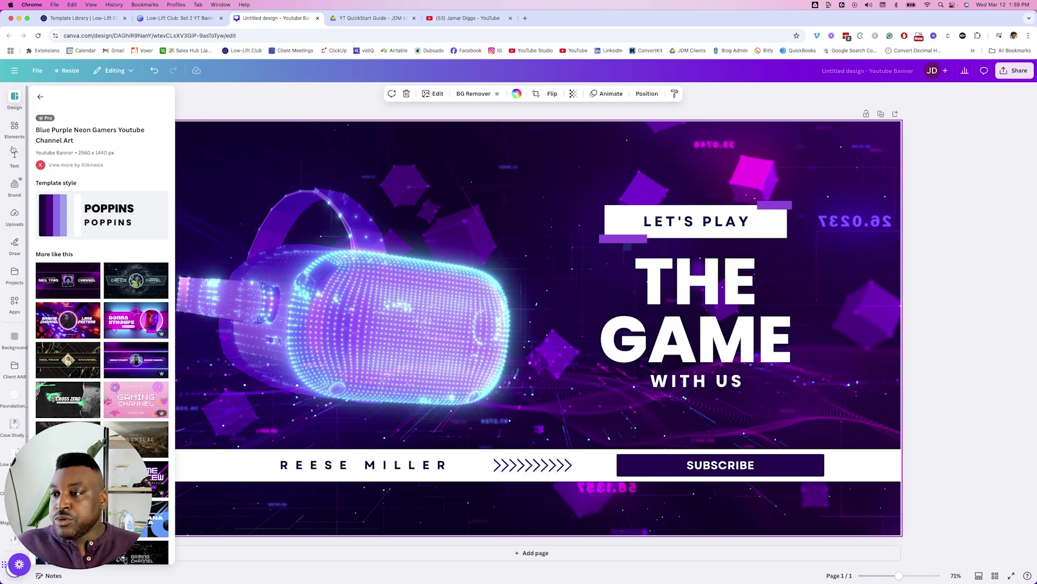
click(14, 215)
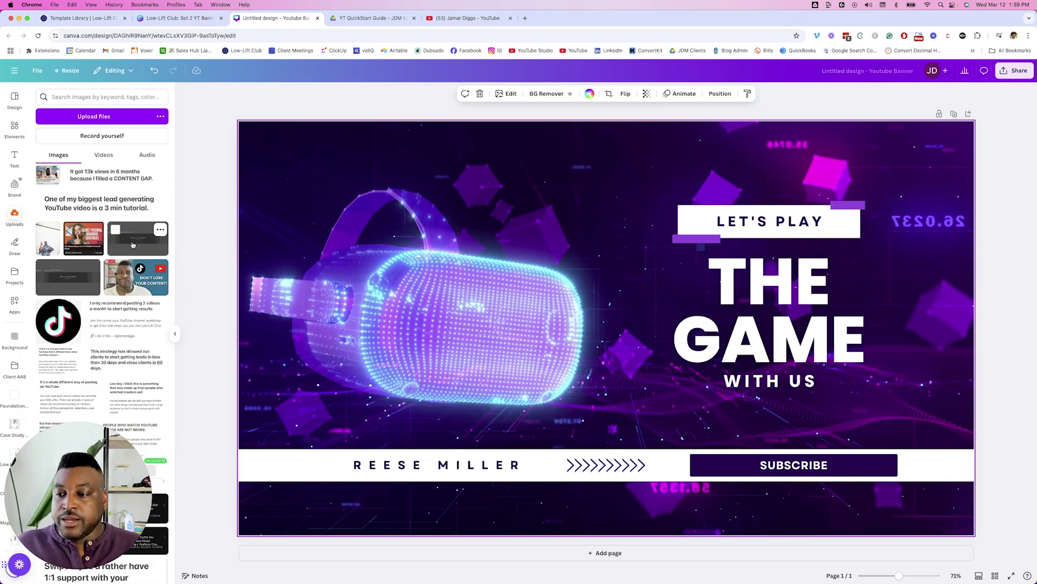
Step: Add the uploaded safe-area guide and stretch it to 2560x1440 over the banner
click(132, 244)
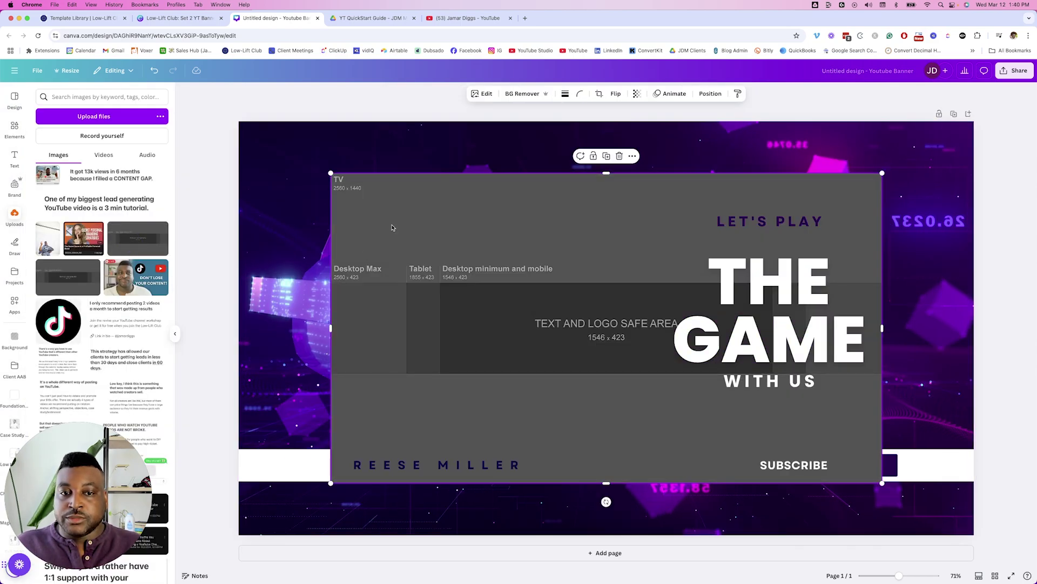
drag(332, 174, 232, 139)
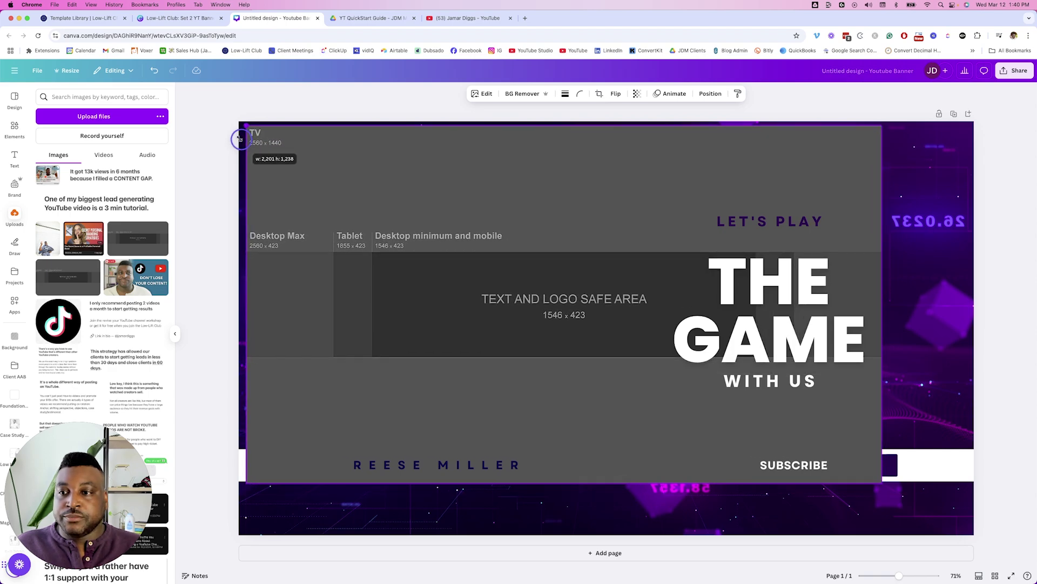
drag(232, 139, 230, 138)
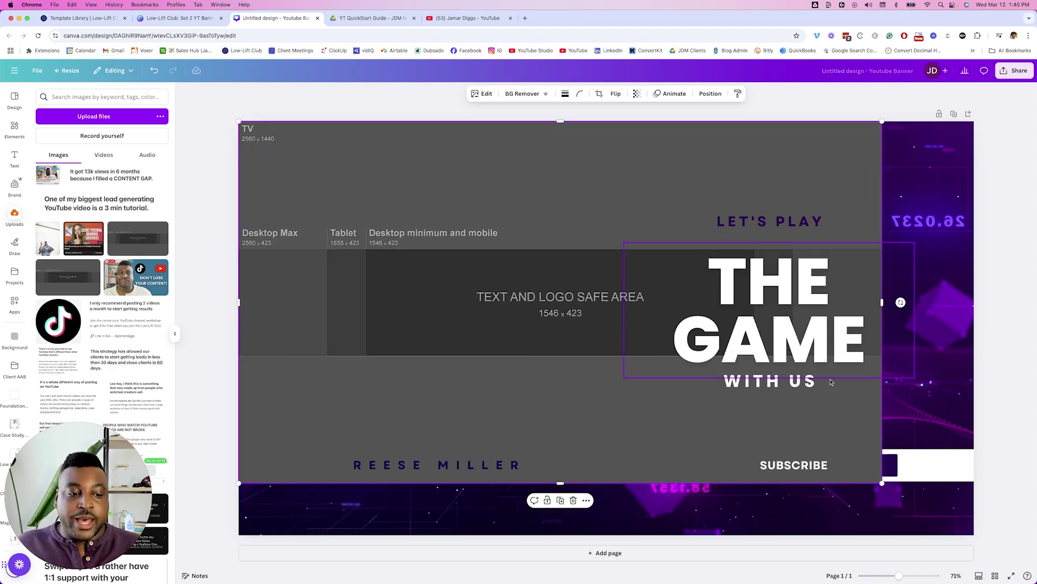
drag(882, 483, 973, 534)
Step: Test the guide's transparency, restore full opacity, then go to the Set 2 banner design
click(638, 94)
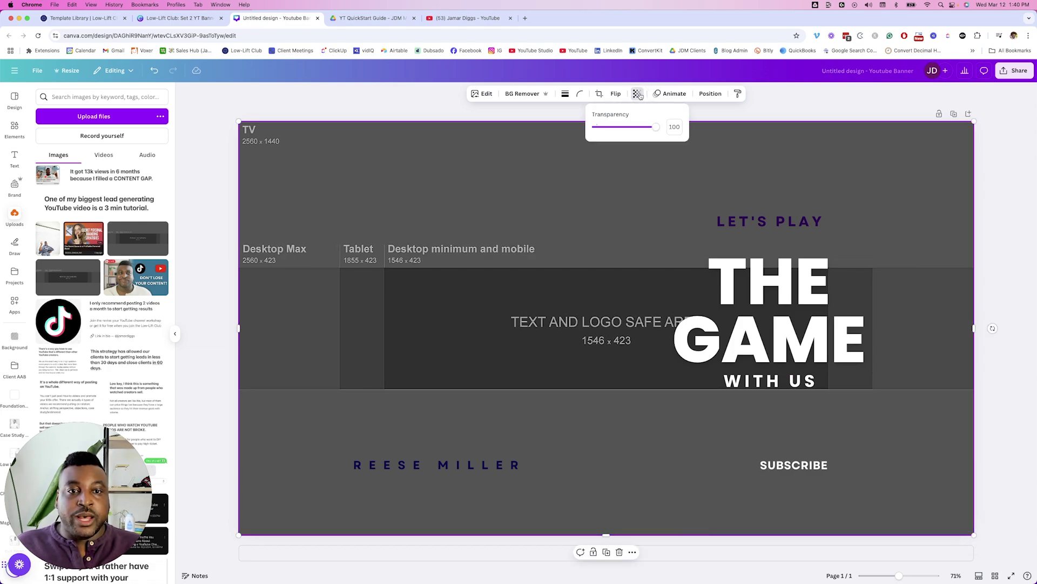
drag(656, 134, 622, 130)
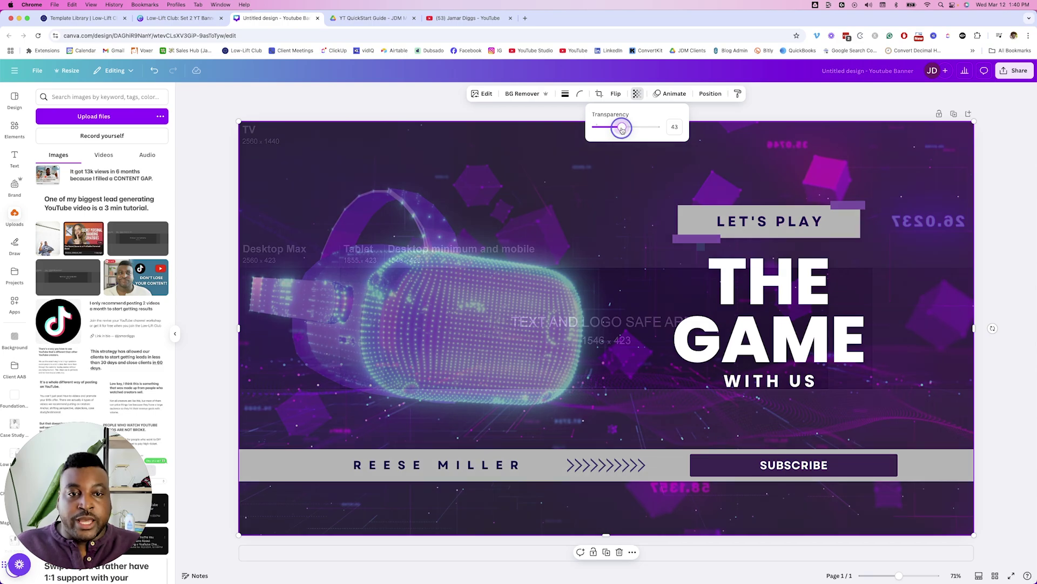
drag(622, 130, 674, 134)
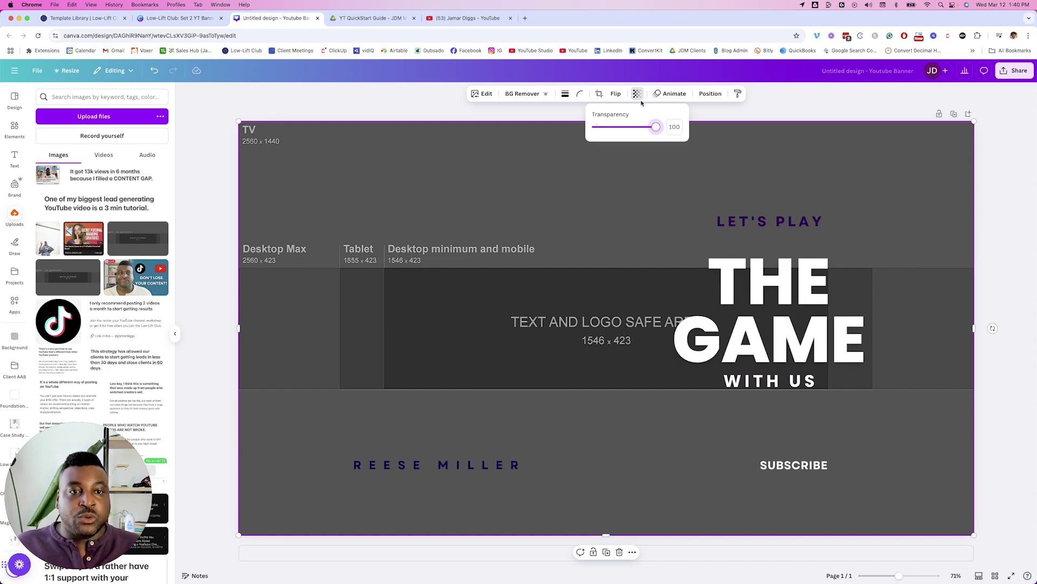
click(182, 17)
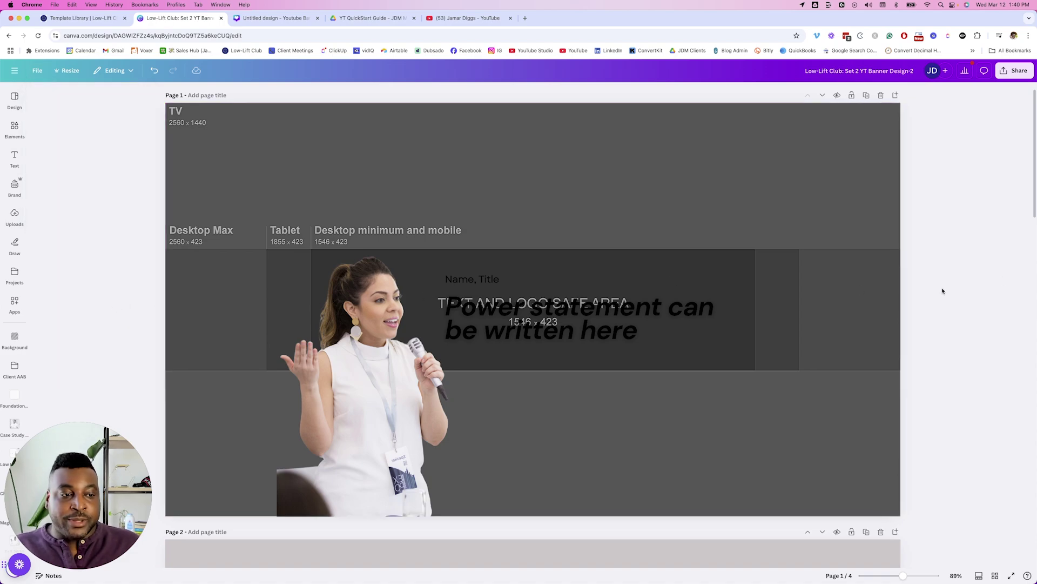
scroll(925, 294, down, 3)
scroll(926, 293, up, 3)
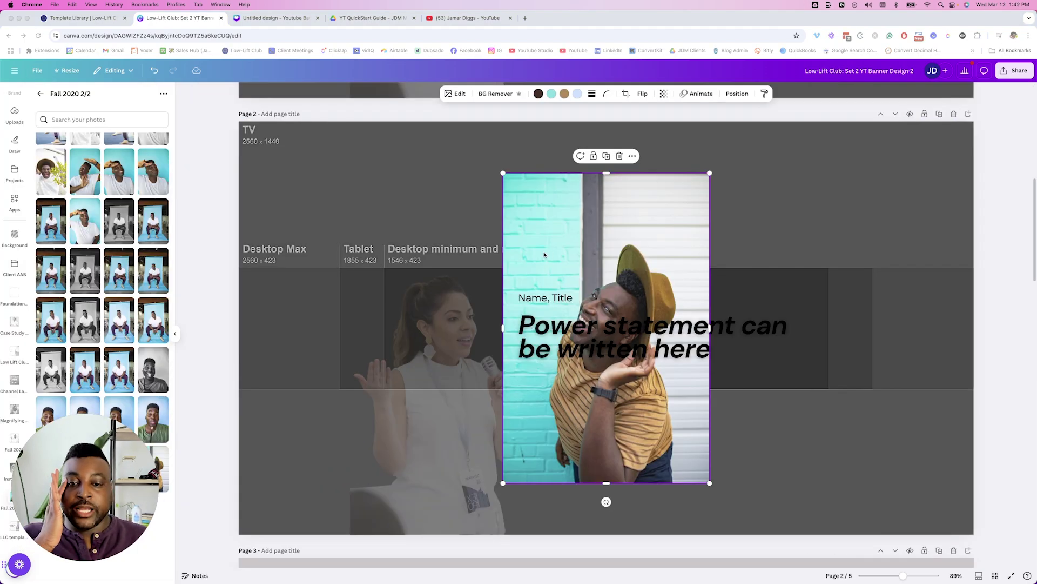
Step: Swap the woman's photo for the man in the yellow hat and remove his background
drag(577, 210, 446, 327)
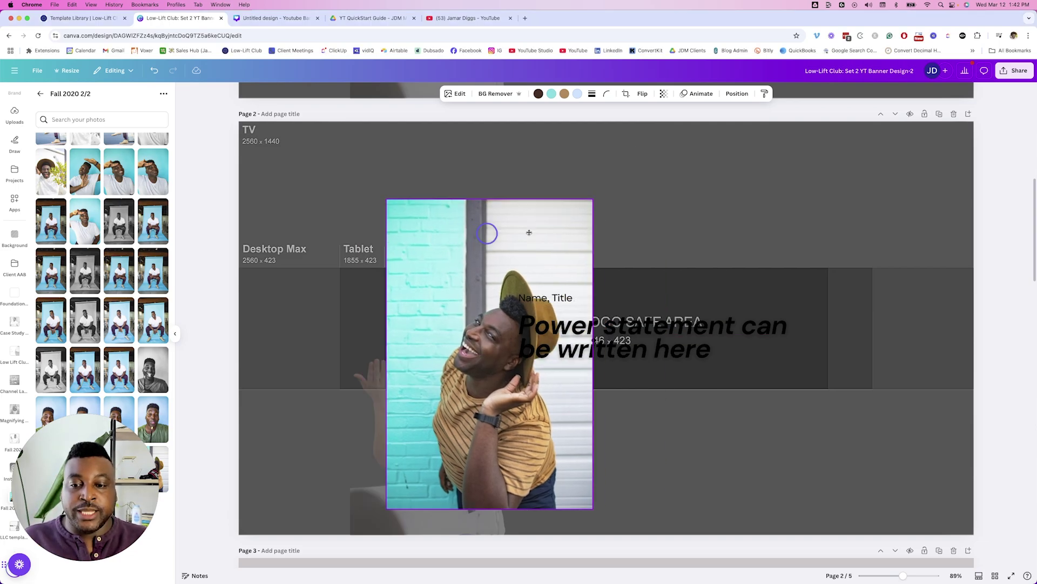
click(431, 354)
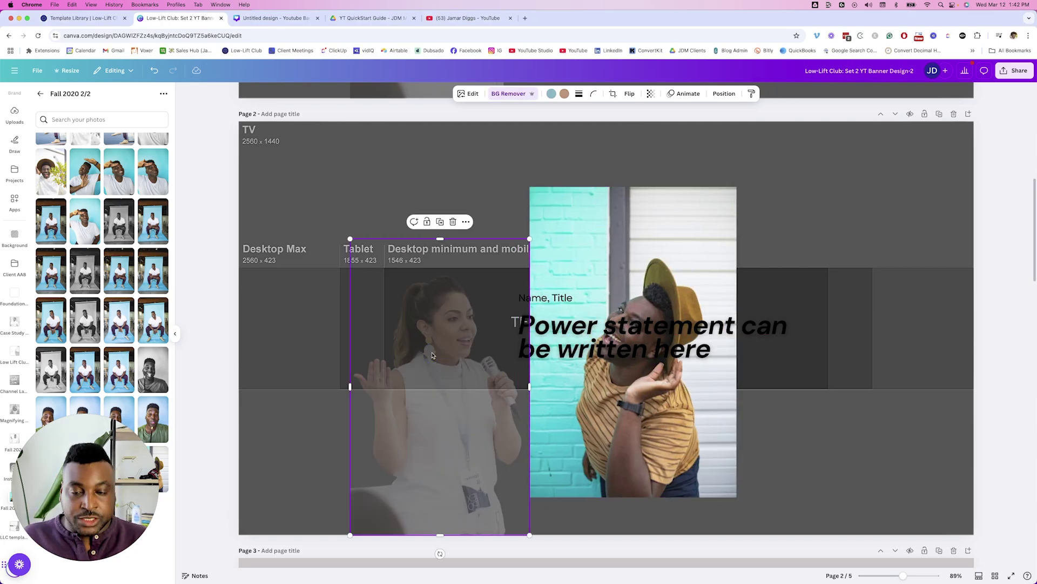
key(Delete)
mouse_move(619, 258)
mouse_down()
mouse_move(398, 271)
mouse_move(414, 238)
mouse_up()
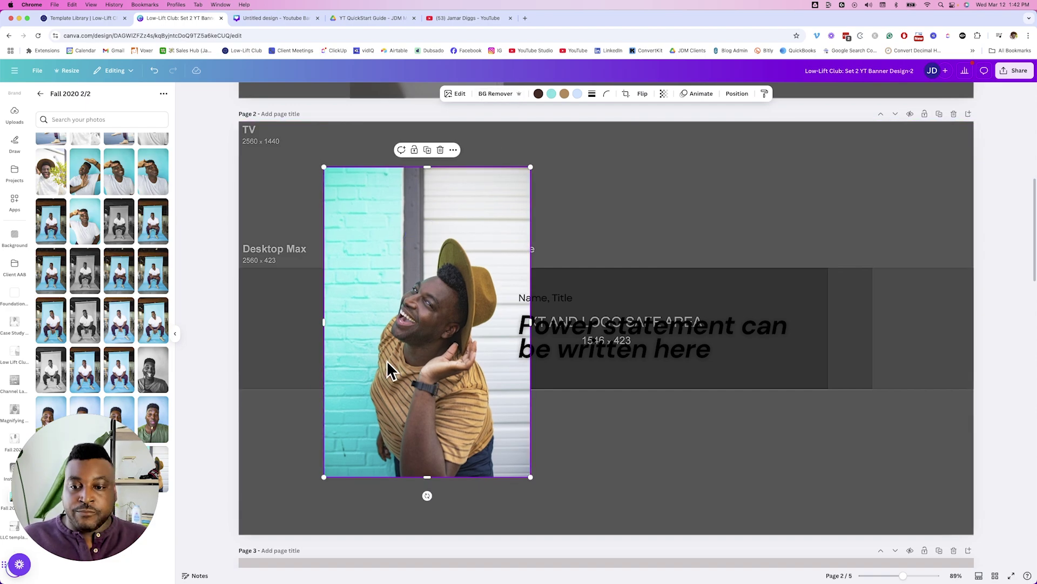
click(495, 94)
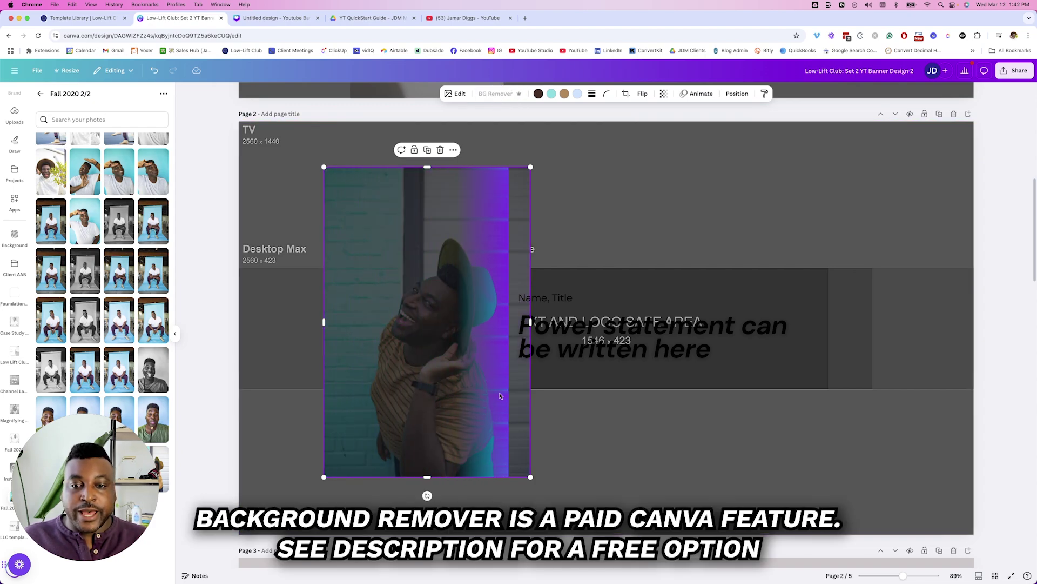
Step: Flip the cut-out man horizontally and shrink him into the left of the safe area
click(642, 94)
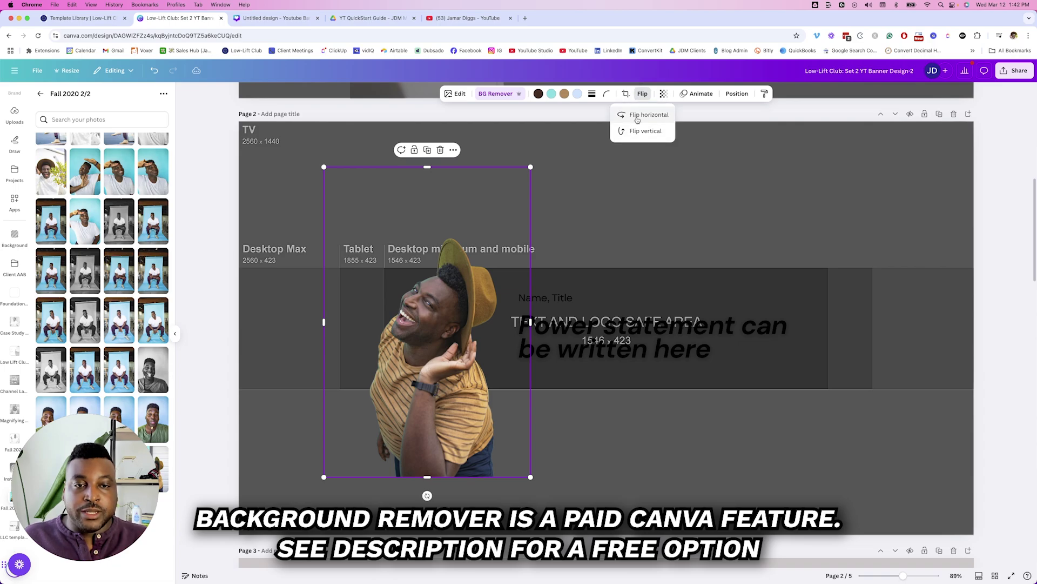
click(638, 116)
drag(415, 384, 408, 407)
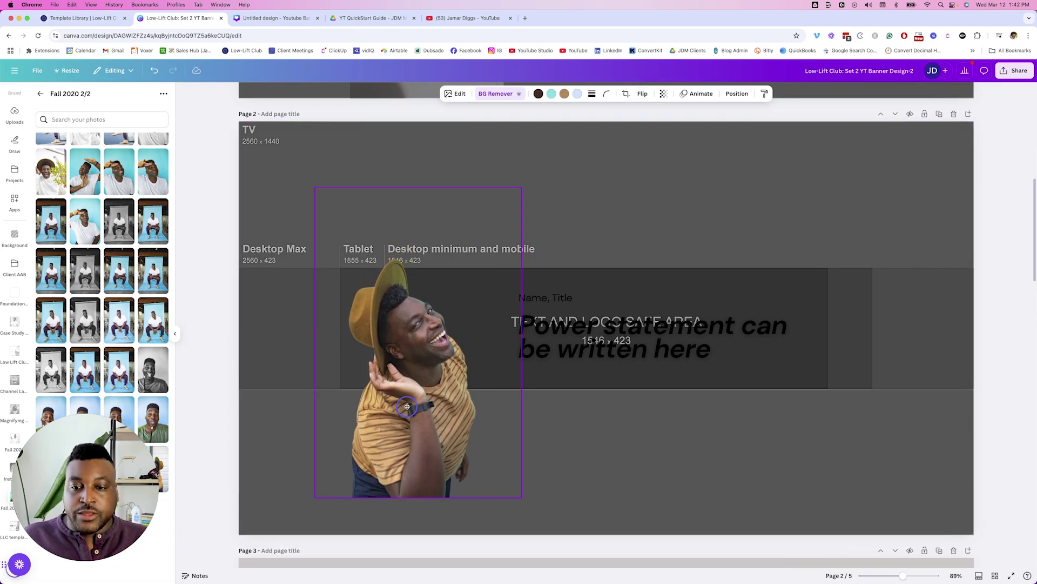
drag(522, 189, 433, 322)
drag(373, 413, 429, 313)
drag(496, 394, 478, 389)
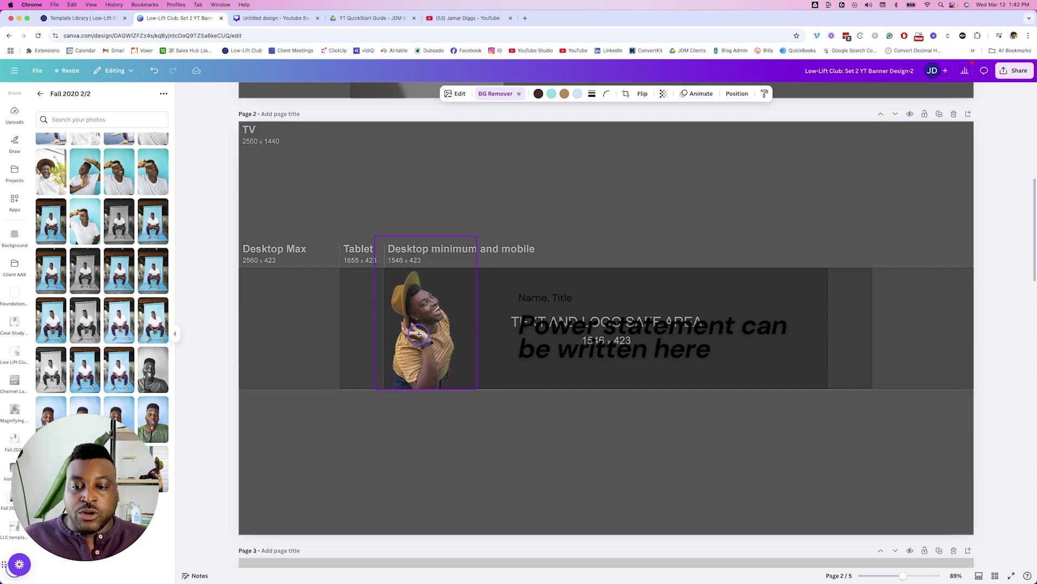
click(418, 332)
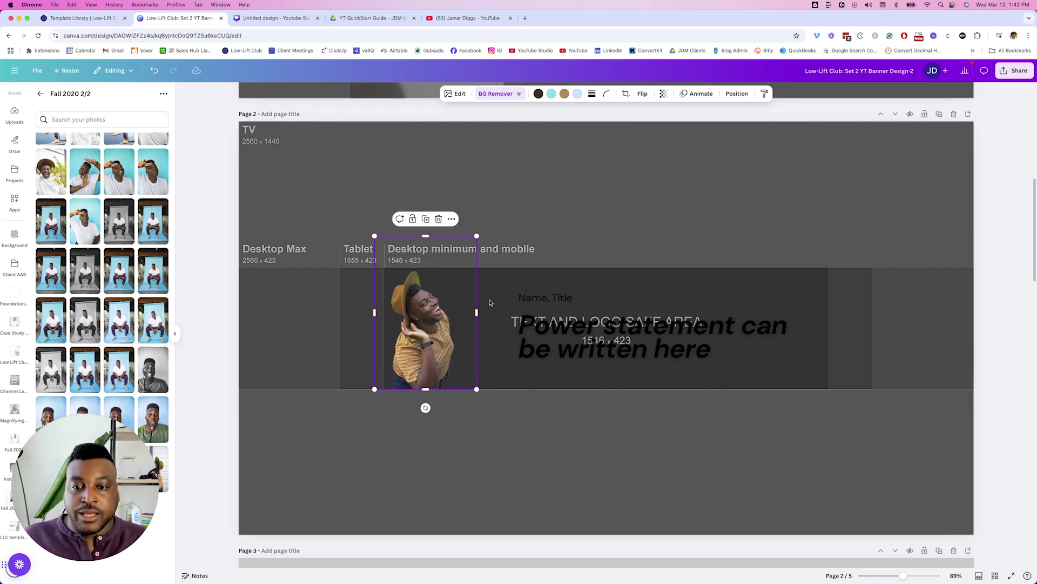
Step: Set the safe-area guide's transparency to about 14
click(623, 206)
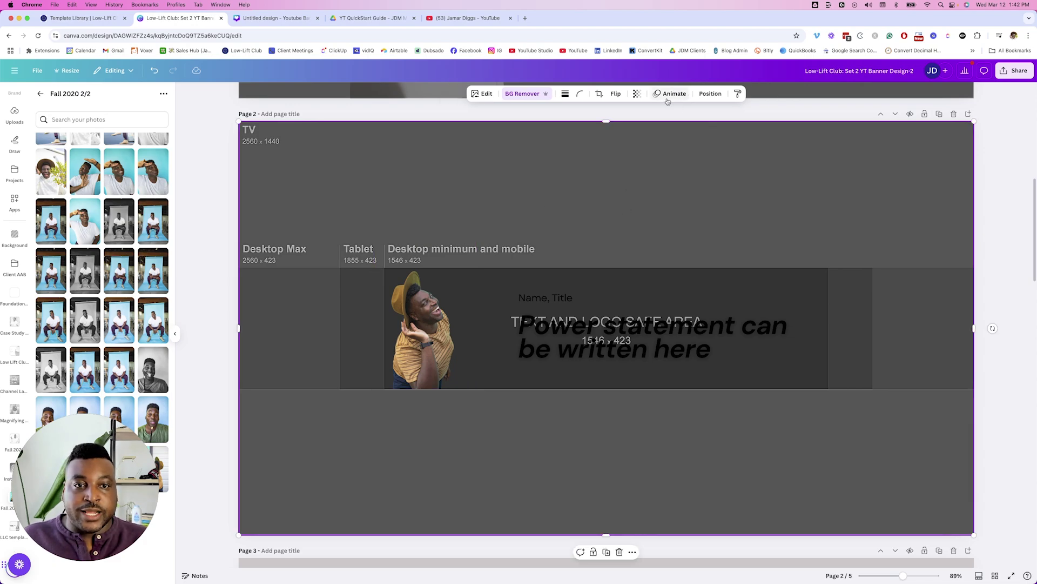
click(637, 94)
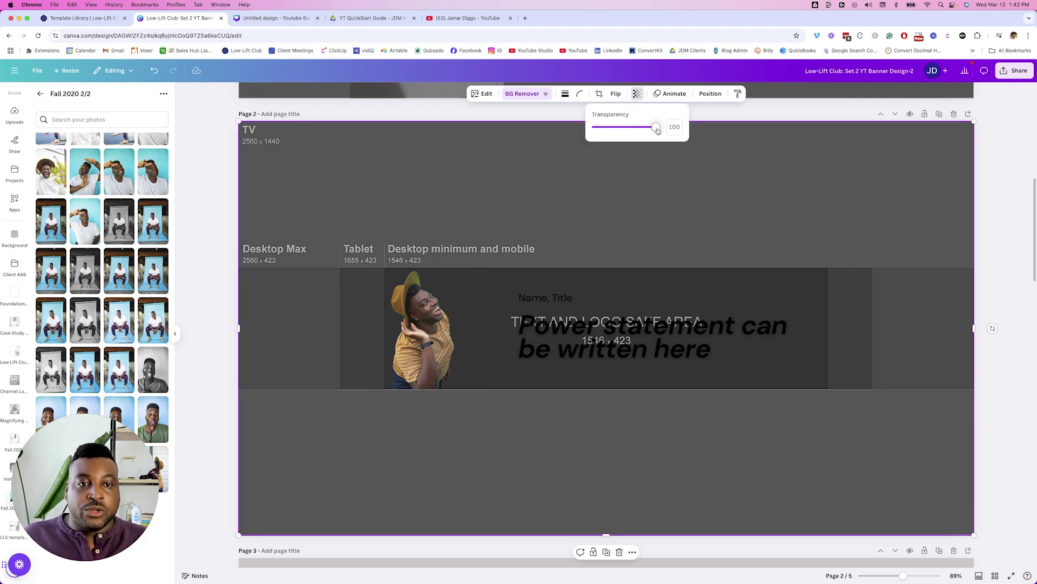
drag(656, 129, 604, 132)
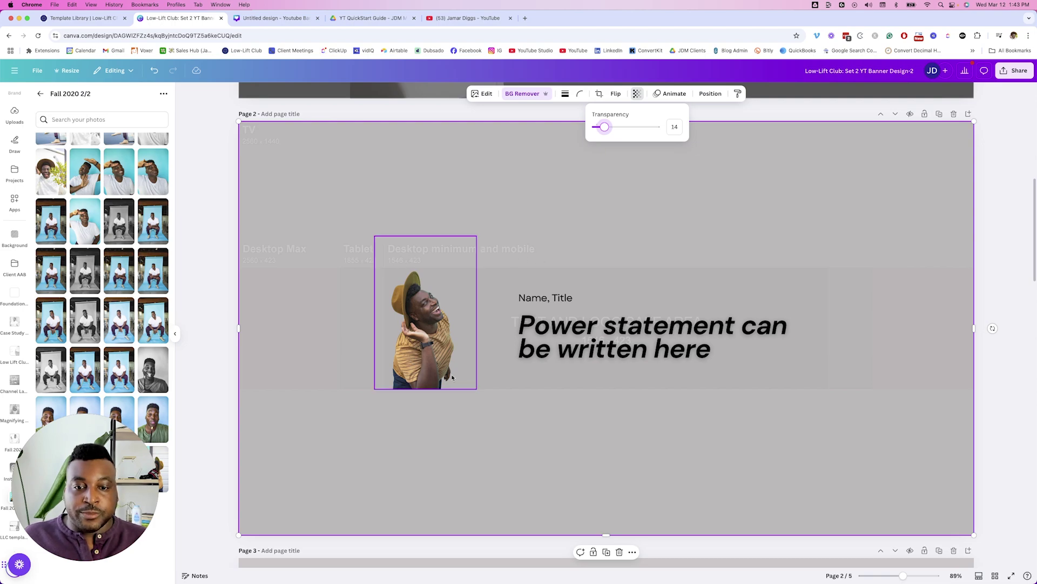
click(621, 442)
Step: Delete the 'Name, Title' text box below the power statement
click(572, 329)
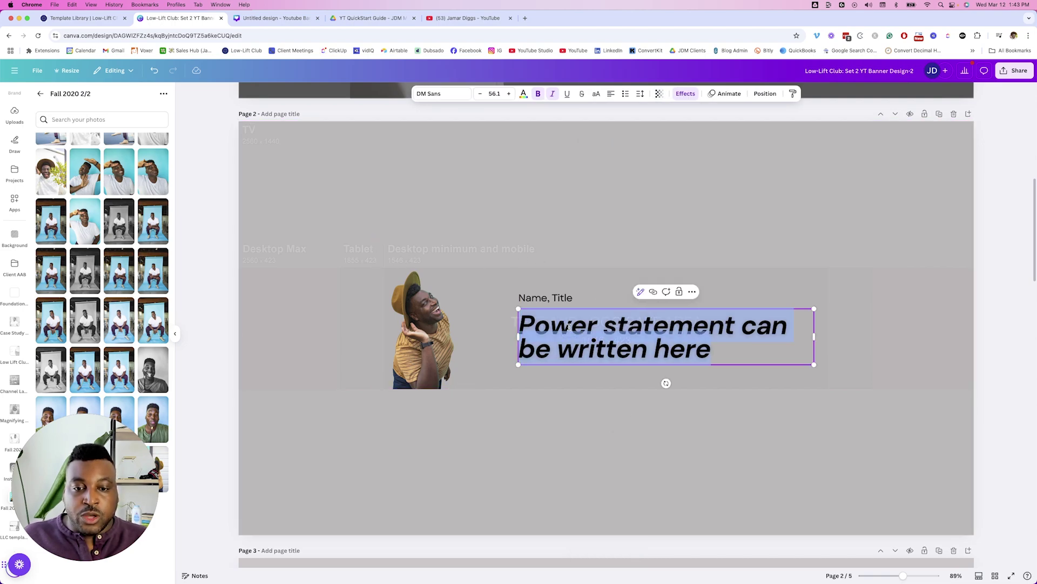
click(569, 324)
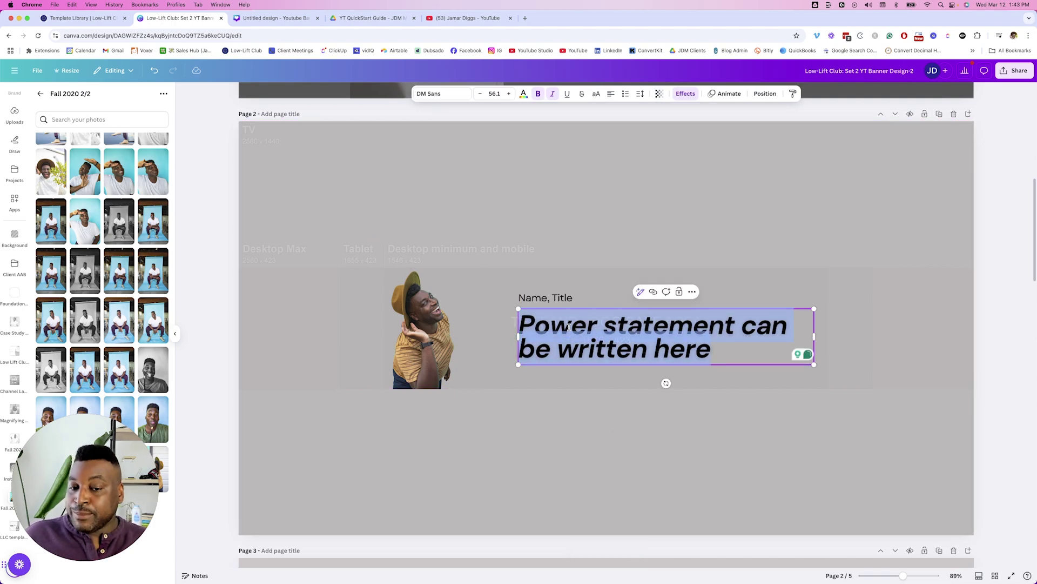
click(551, 404)
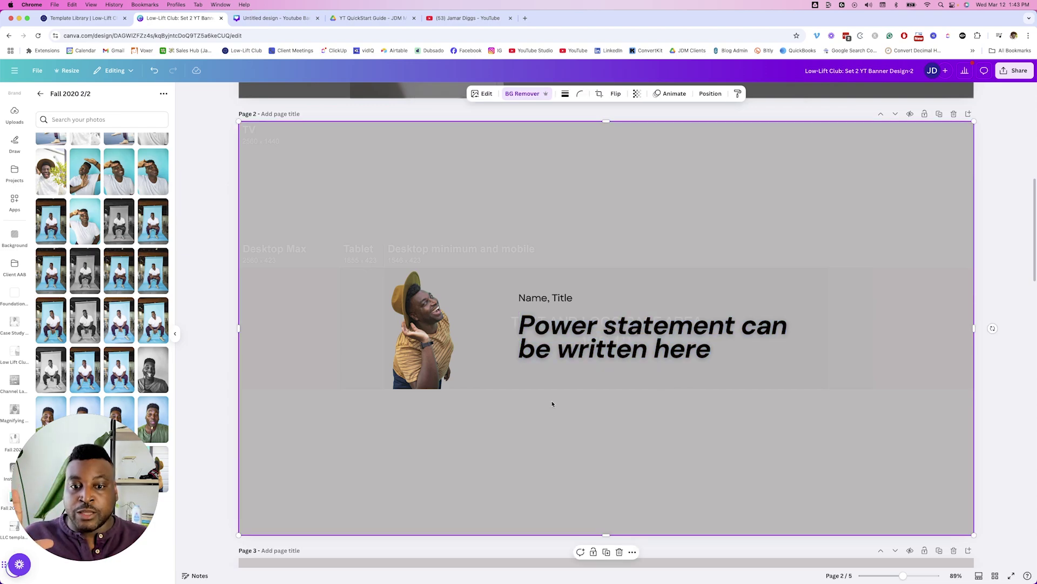
double_click(545, 297)
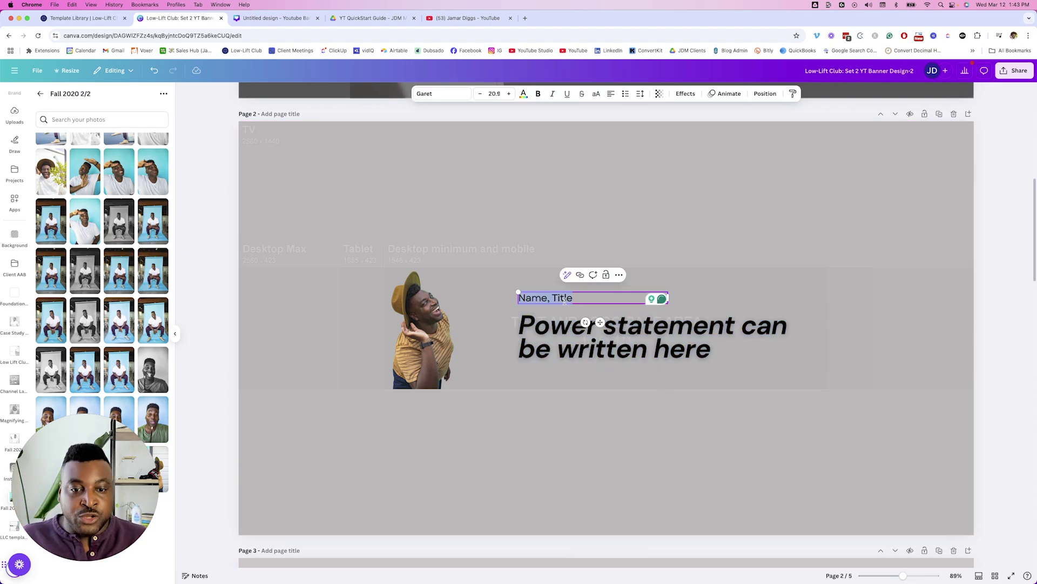
click(623, 406)
click(625, 297)
key(Delete)
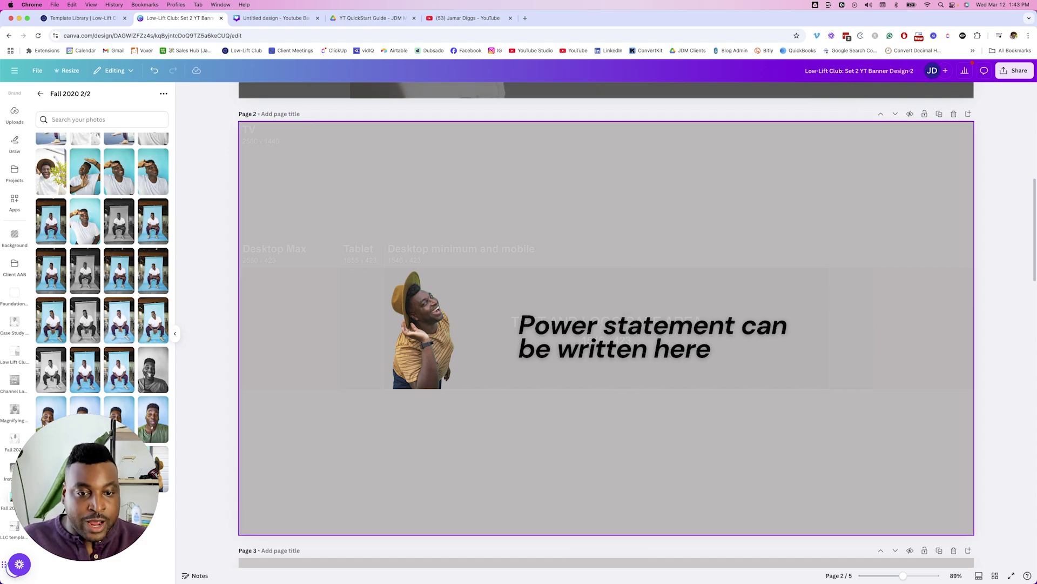
Step: Shift the power statement slightly up and left beside the photo
click(609, 348)
drag(610, 349, 598, 338)
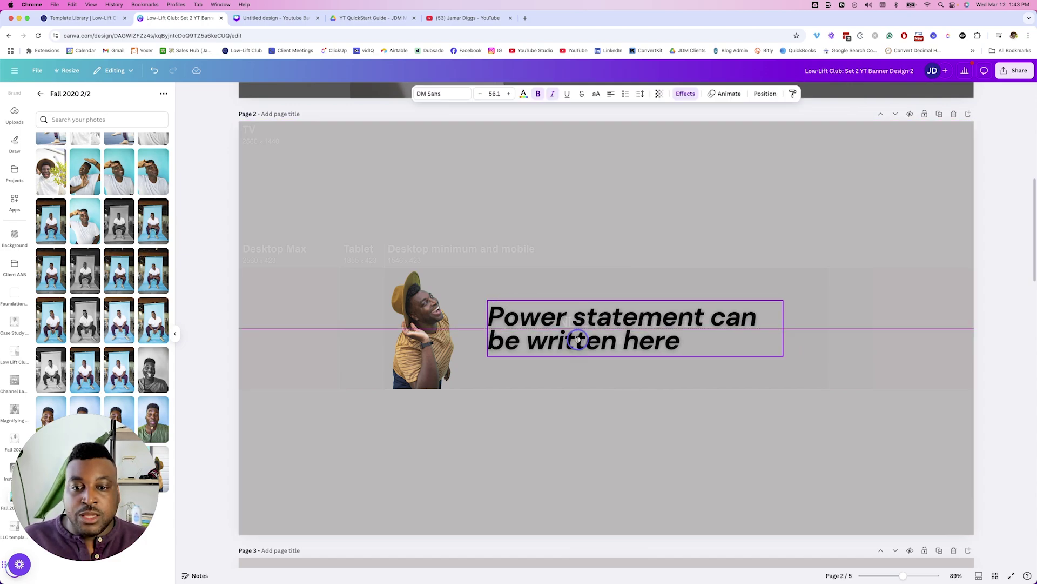
drag(598, 338, 577, 338)
scroll(122, 304, down, 3)
scroll(122, 305, down, 3)
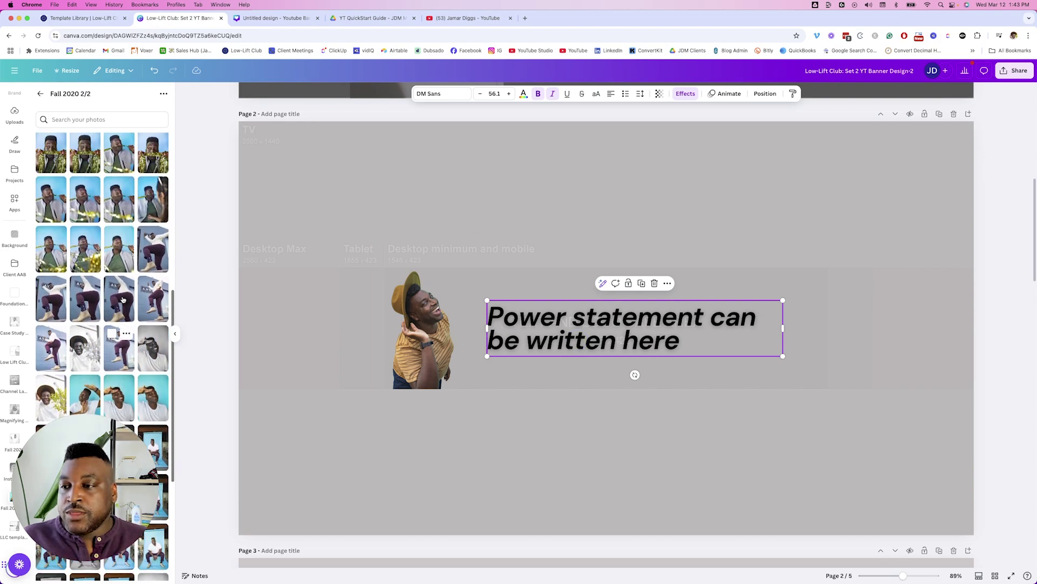
scroll(122, 304, down, 3)
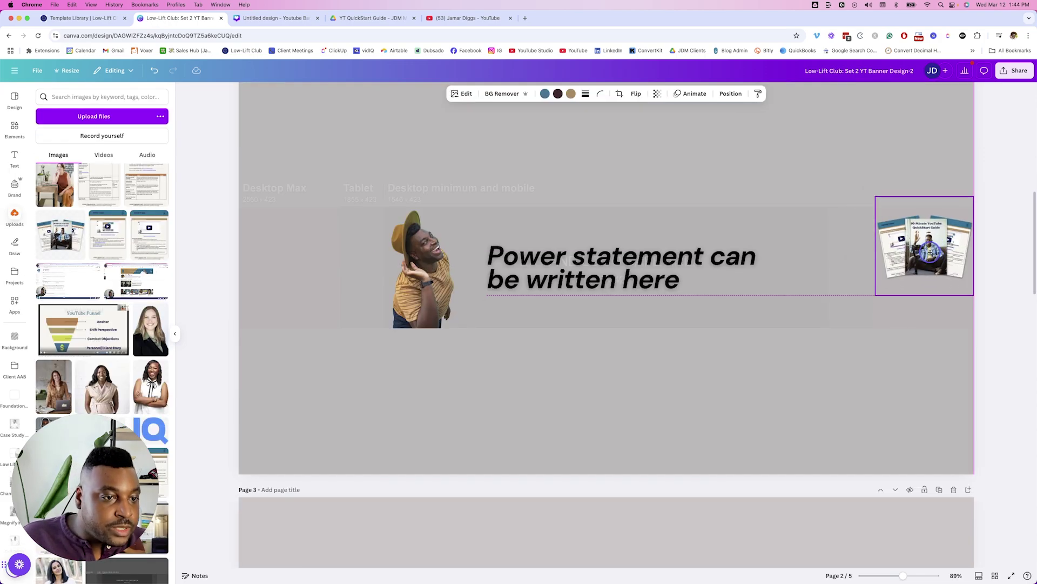
Step: Move the QuickStart guide mockup to the banner's right edge, level with the strip
click(657, 93)
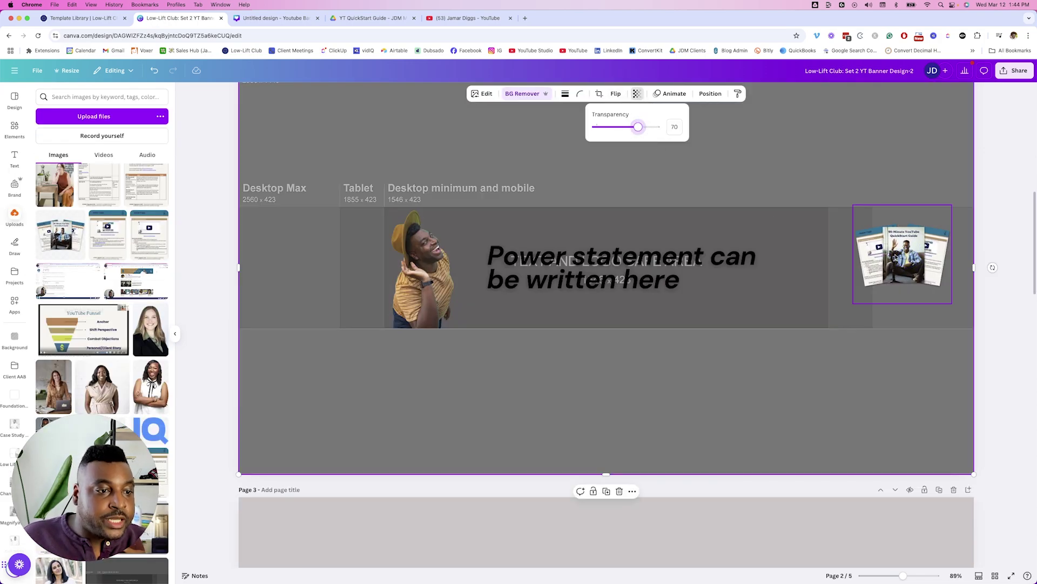
drag(897, 256, 916, 257)
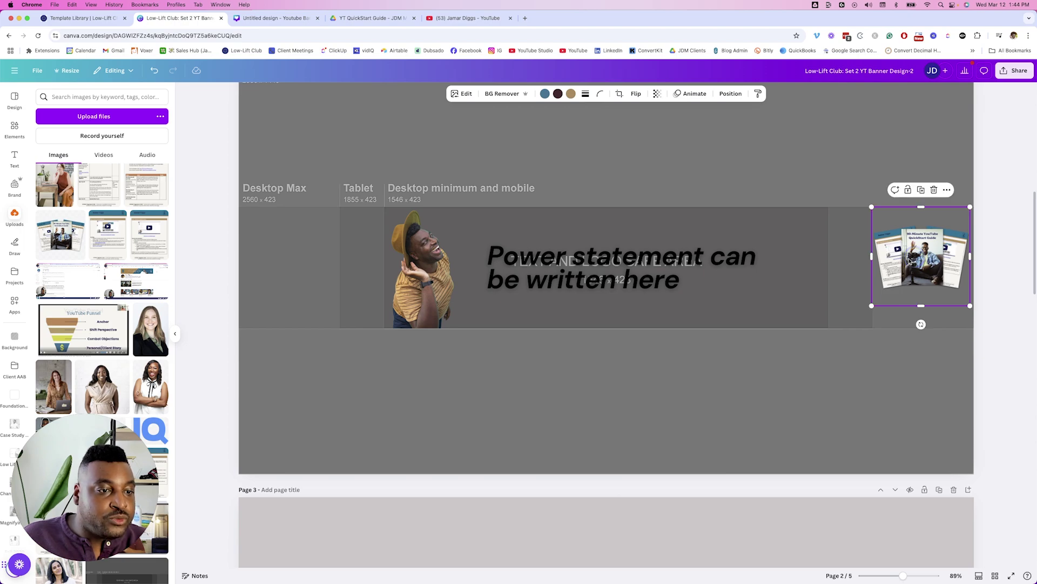
scroll(915, 258, down, 5)
scroll(909, 260, up, 5)
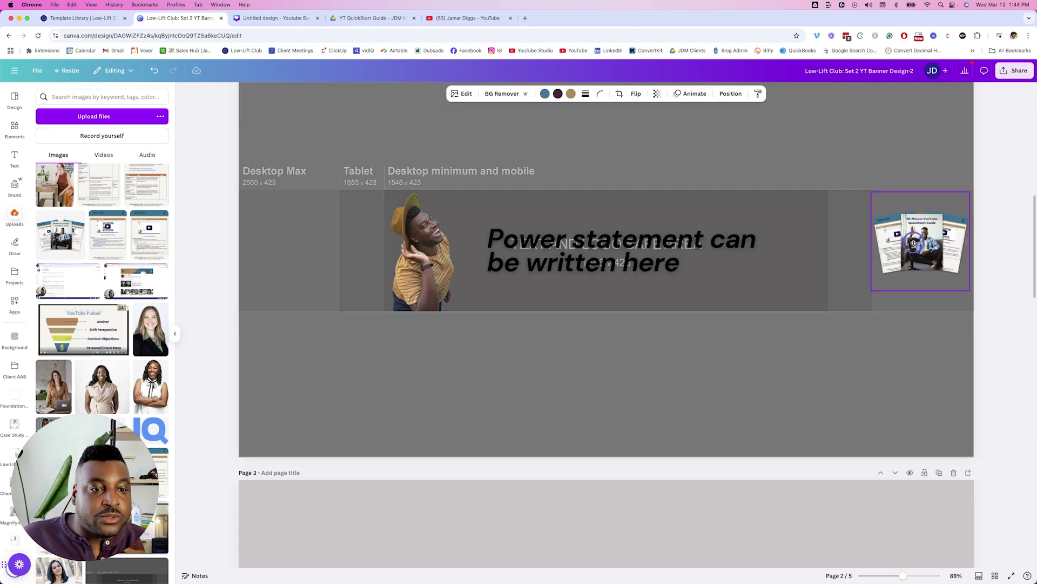
click(913, 241)
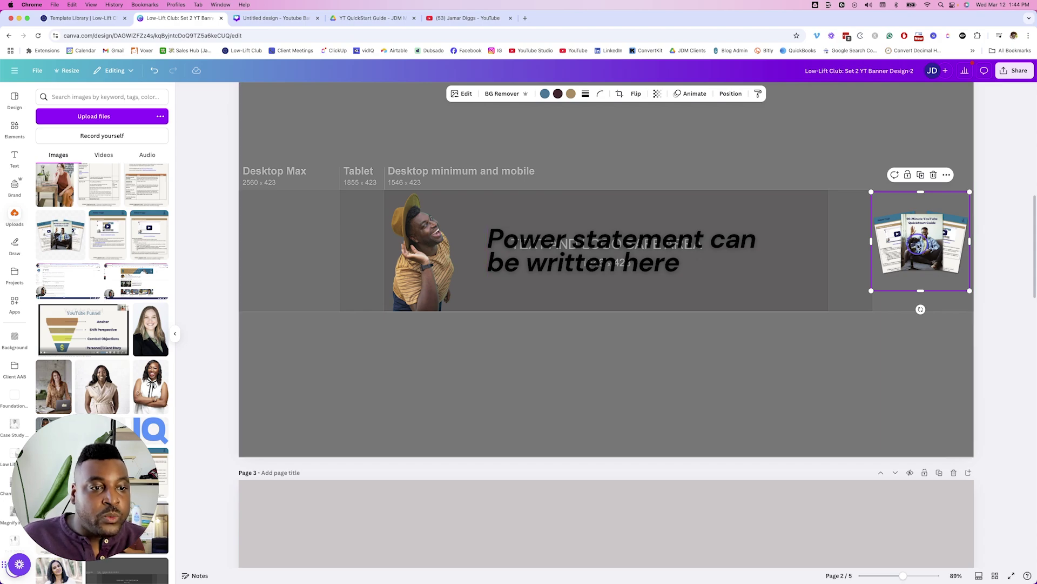
mouse_move(916, 243)
mouse_down()
mouse_move(778, 248)
mouse_move(892, 243)
mouse_up()
scroll(784, 359, down, 5)
scroll(783, 359, down, 2)
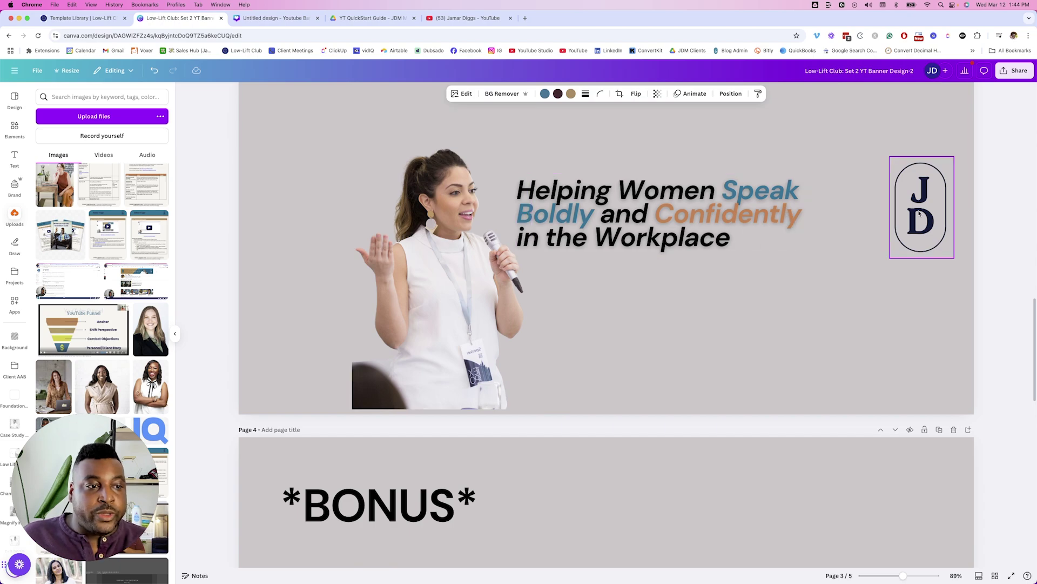
scroll(881, 281, up, 2)
scroll(880, 281, up, 10)
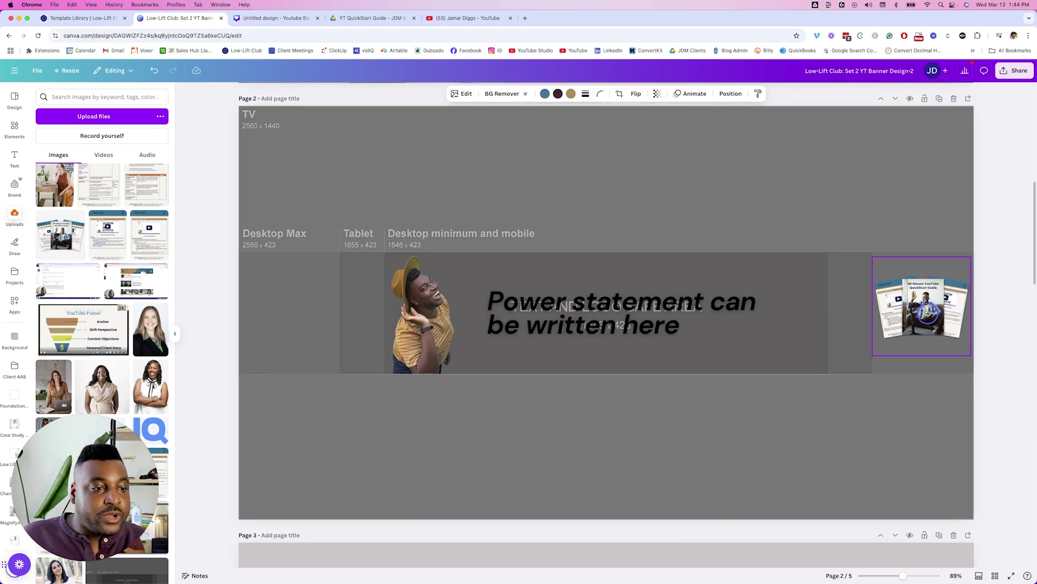
drag(907, 318, 933, 311)
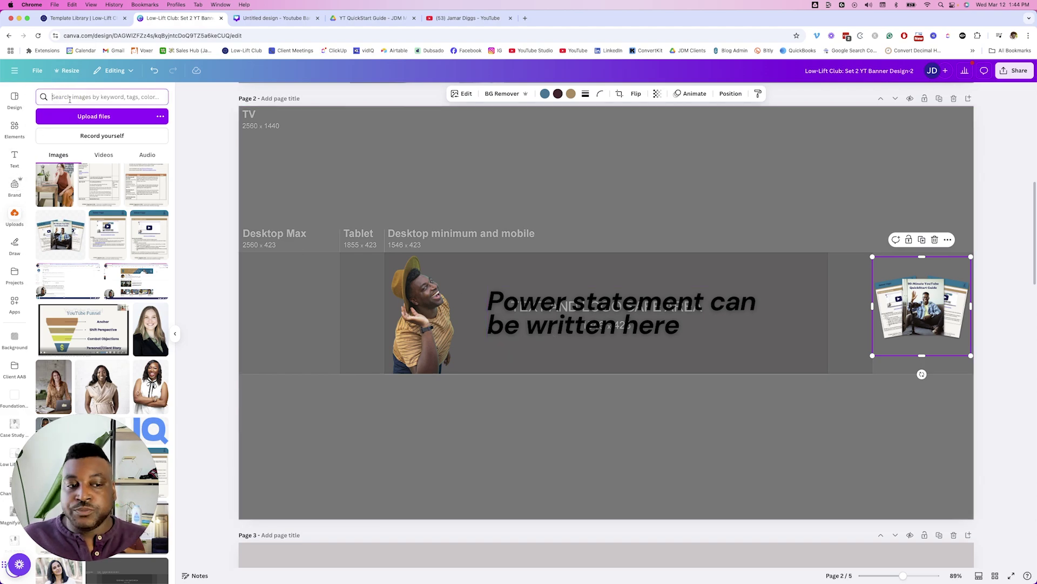
click(14, 162)
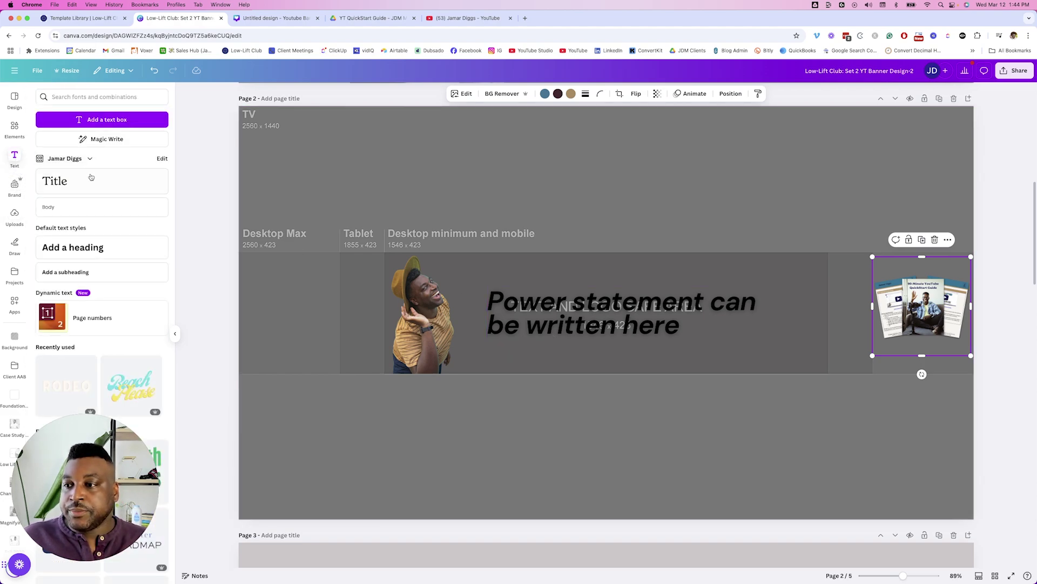
Step: Place a 'Grab The Free guide' caption and a white curved arrow beside the mockup
text(Grab)
text(The F)
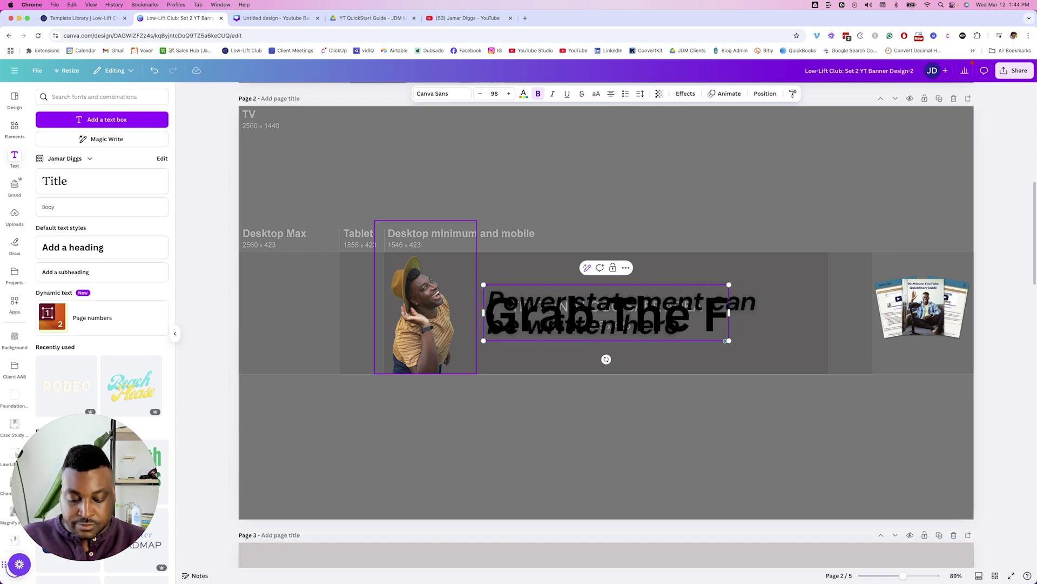
text(ree guide)
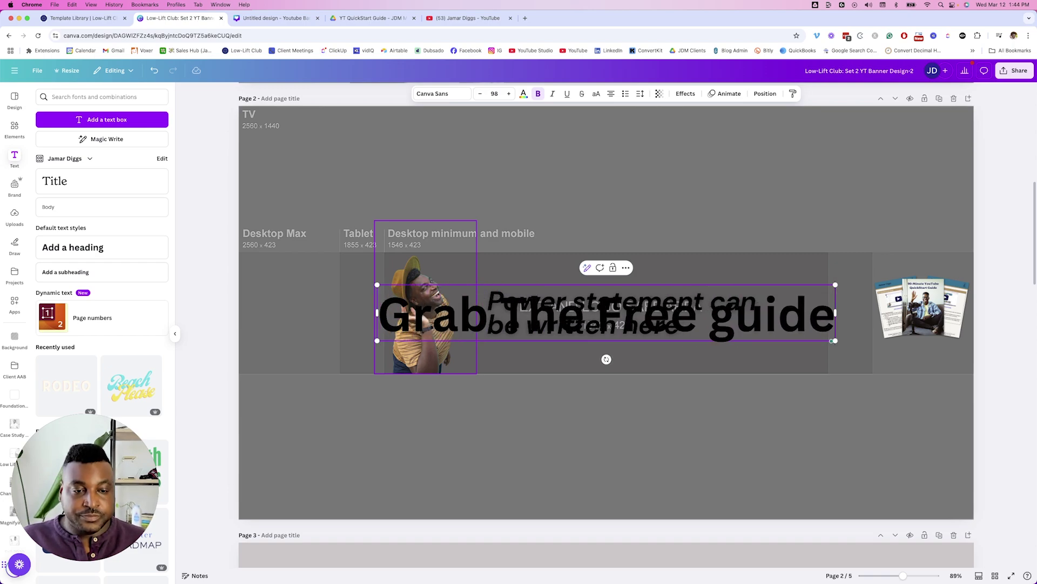
click(113, 97)
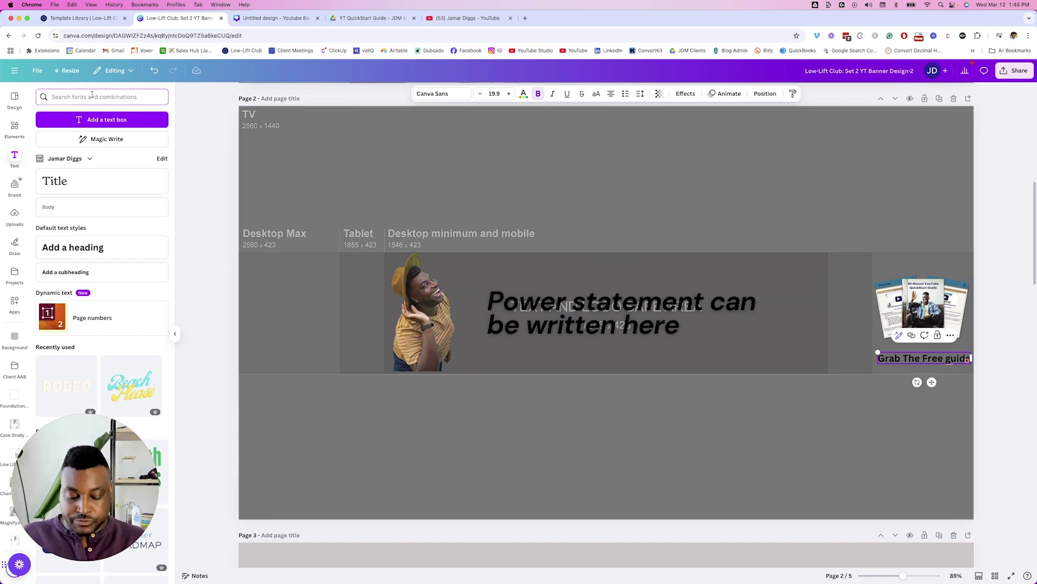
text(arrow)
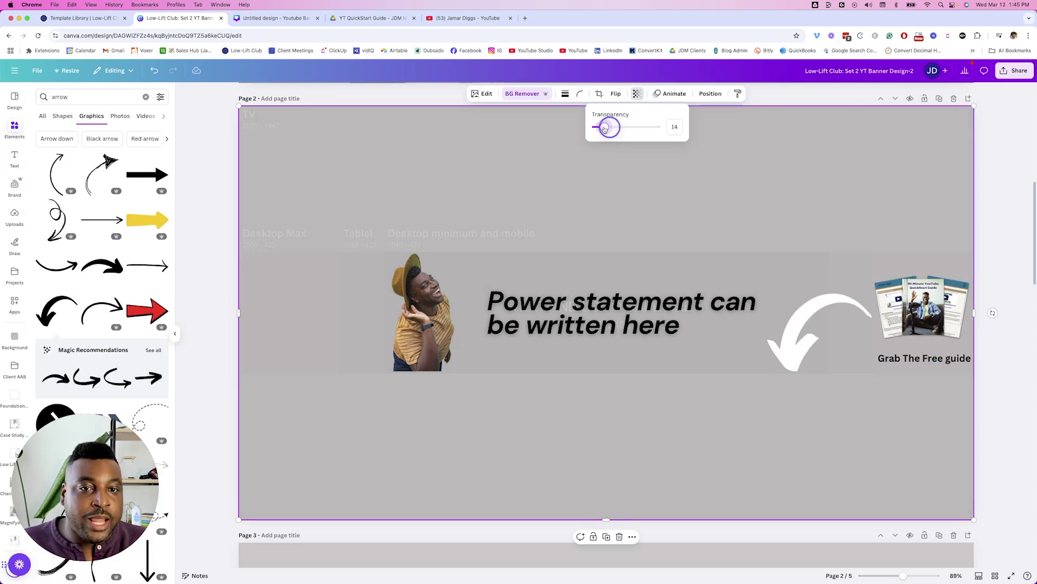
mouse_move(604, 127)
mouse_down()
mouse_move(589, 128)
mouse_move(775, 132)
mouse_up()
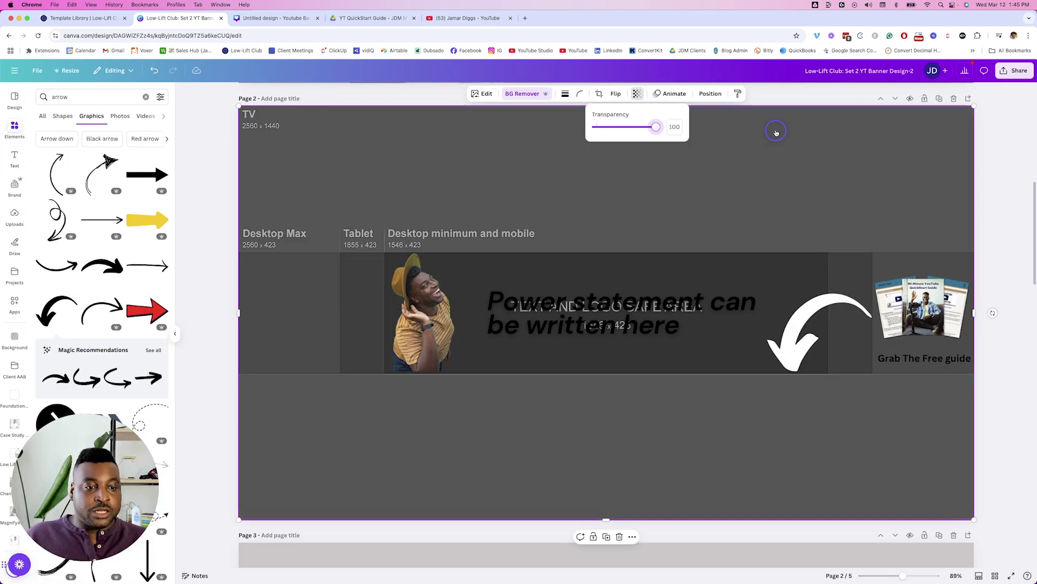
click(844, 336)
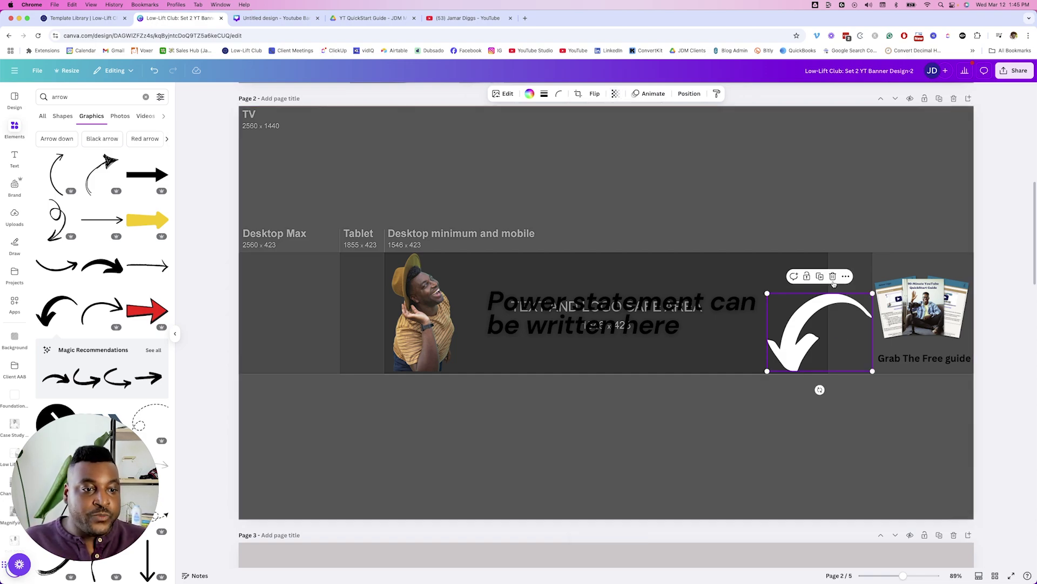
click(910, 359)
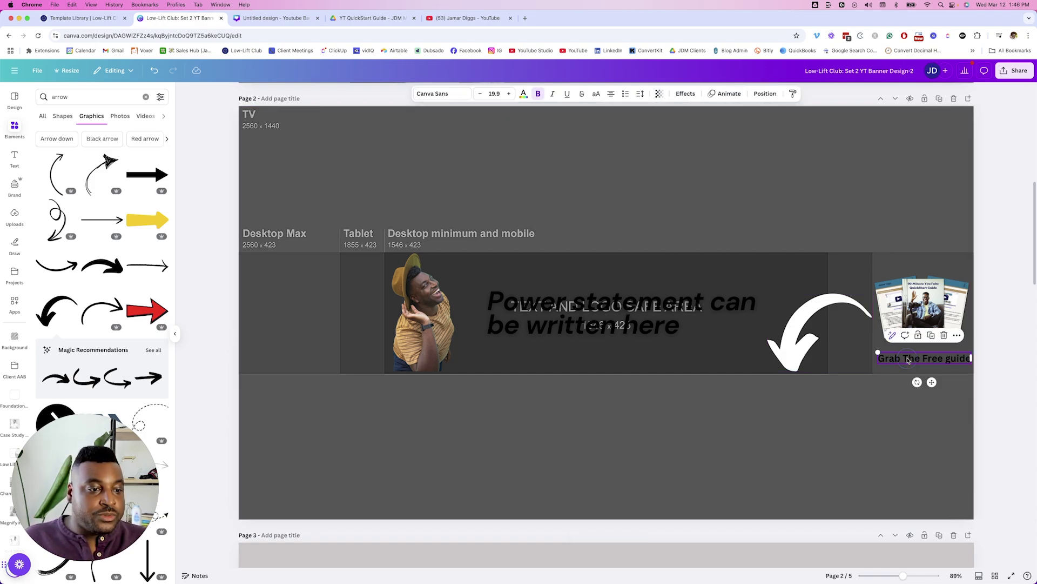
click(299, 285)
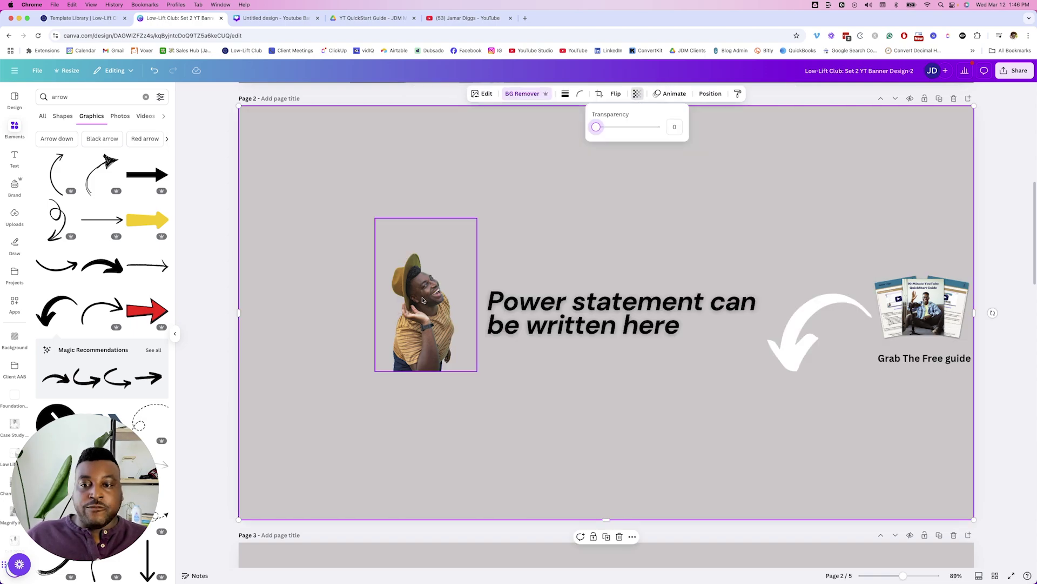
key(super+z)
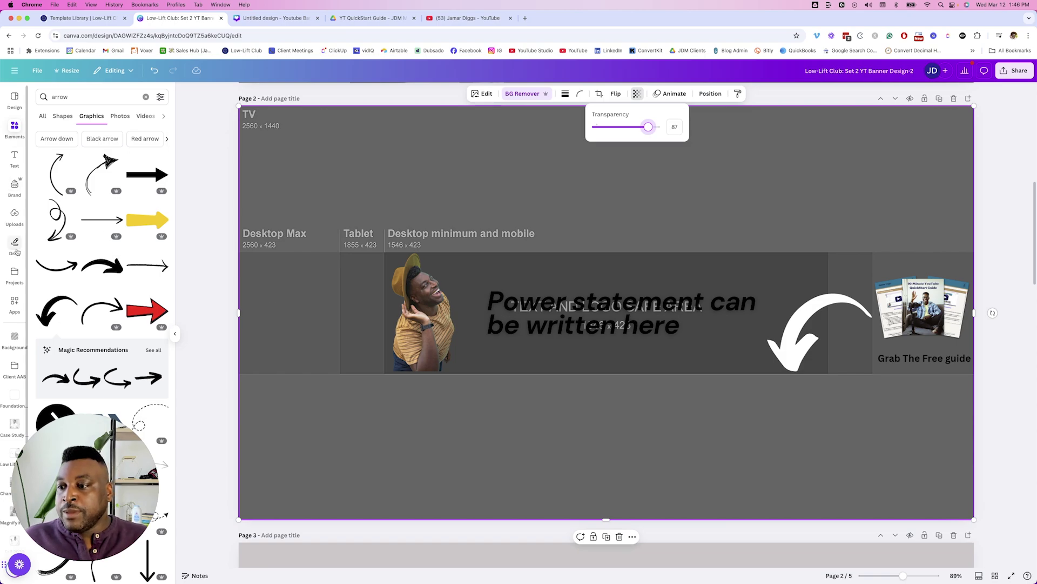
scroll(20, 352, down, 2)
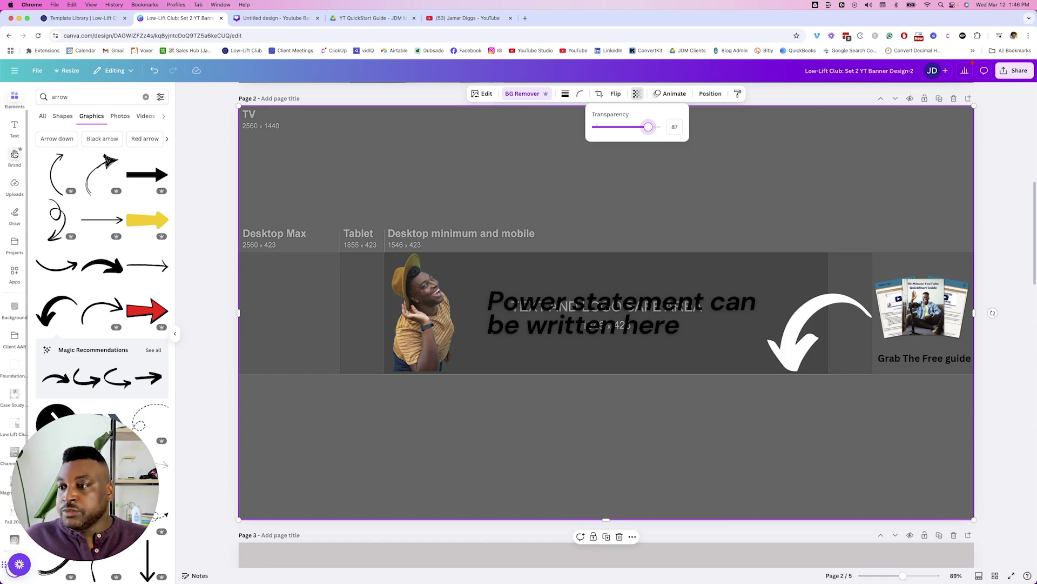
Step: Add the uploaded JD logo, resized, into the Desktop Max zone at the far left
click(14, 187)
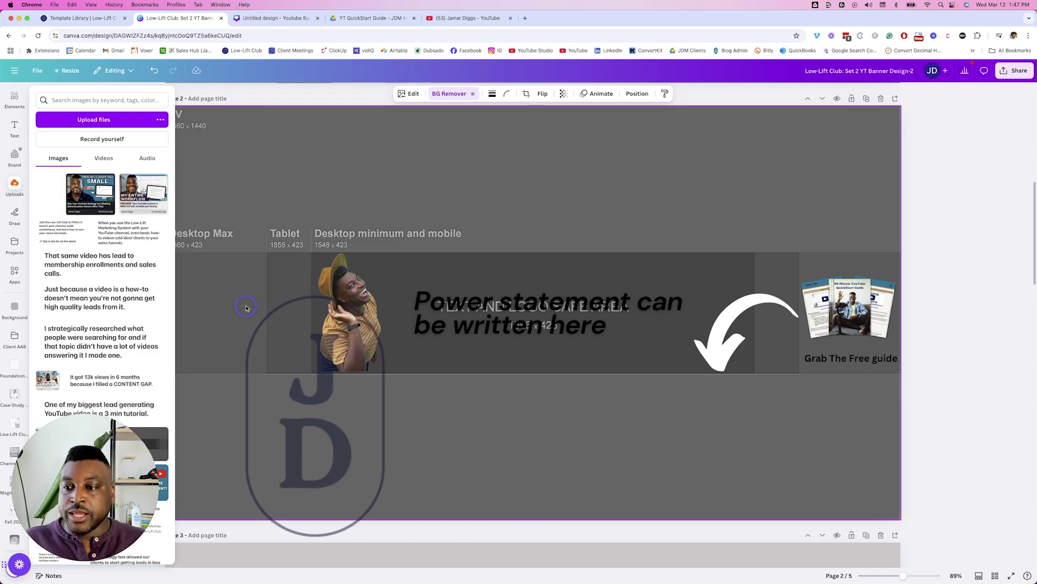
drag(51, 200, 243, 451)
drag(296, 372, 252, 441)
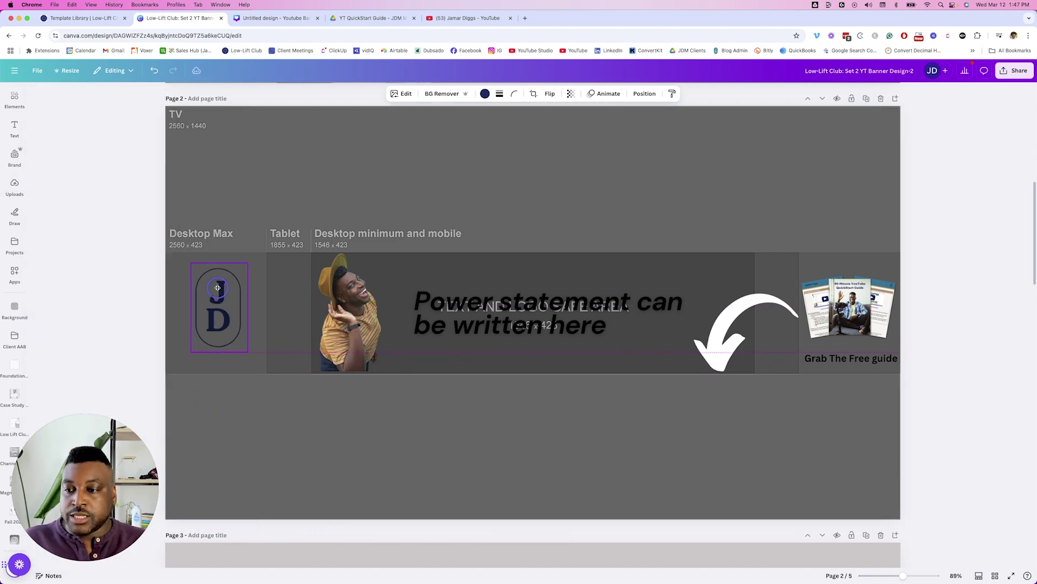
drag(222, 473, 203, 294)
Step: Fade the template guide layer to about 0 transparency and make the arrow dark navy
click(562, 135)
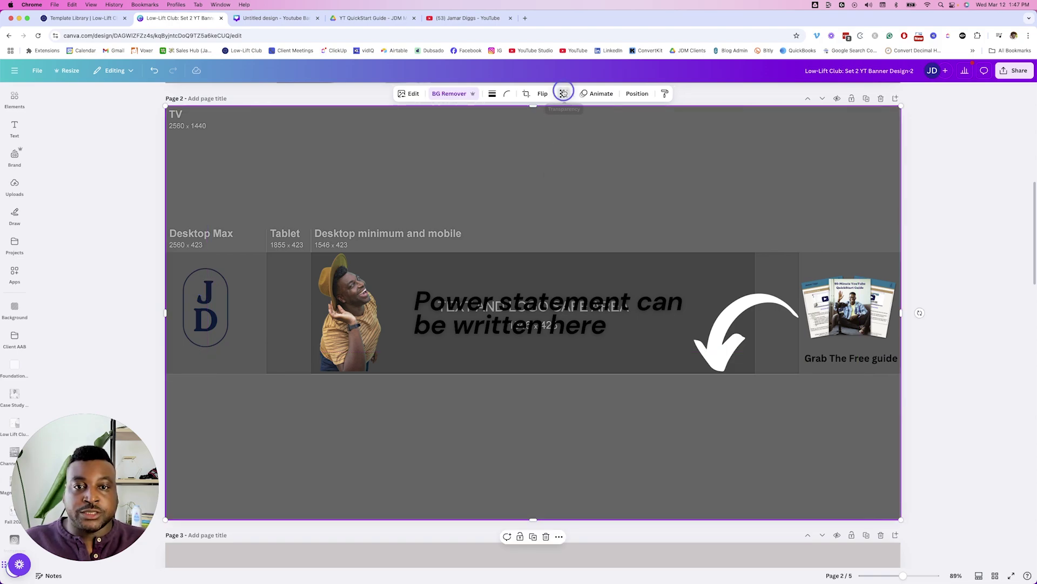
click(564, 93)
drag(581, 128, 523, 129)
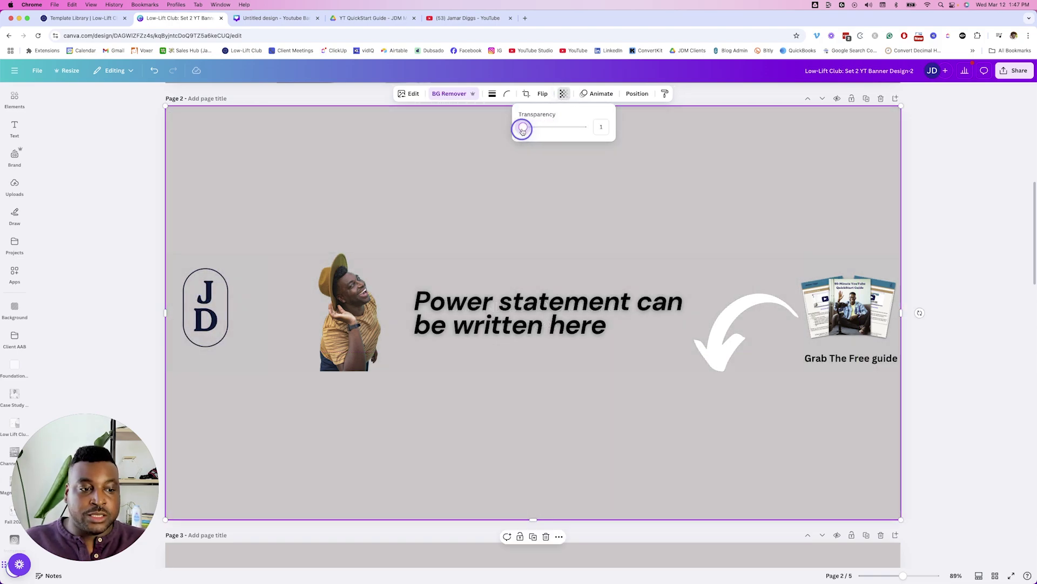
key(Escape)
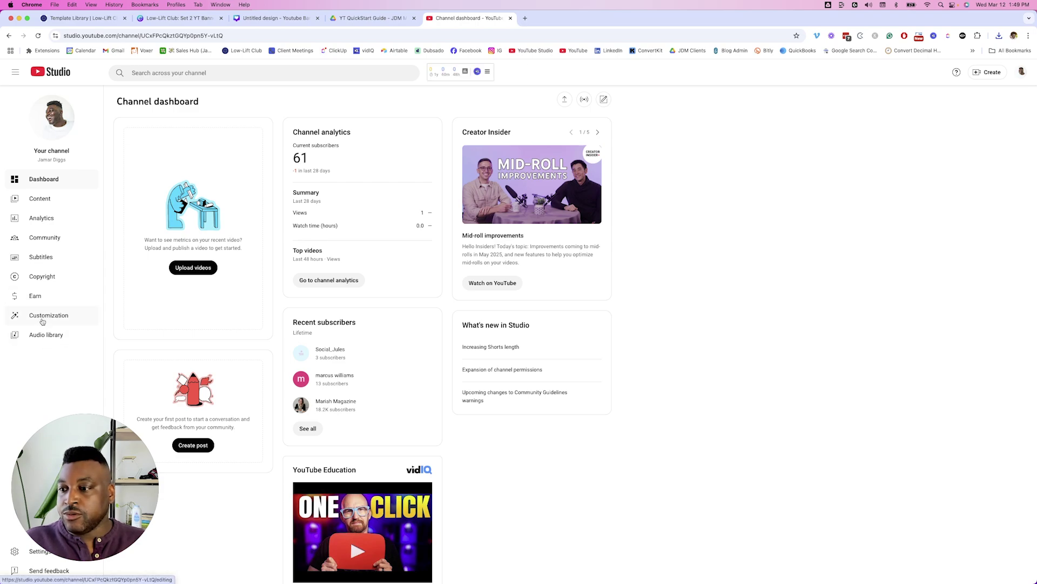
Step: Upload the new JD design as the banner image under Customization and confirm the banner art
click(42, 320)
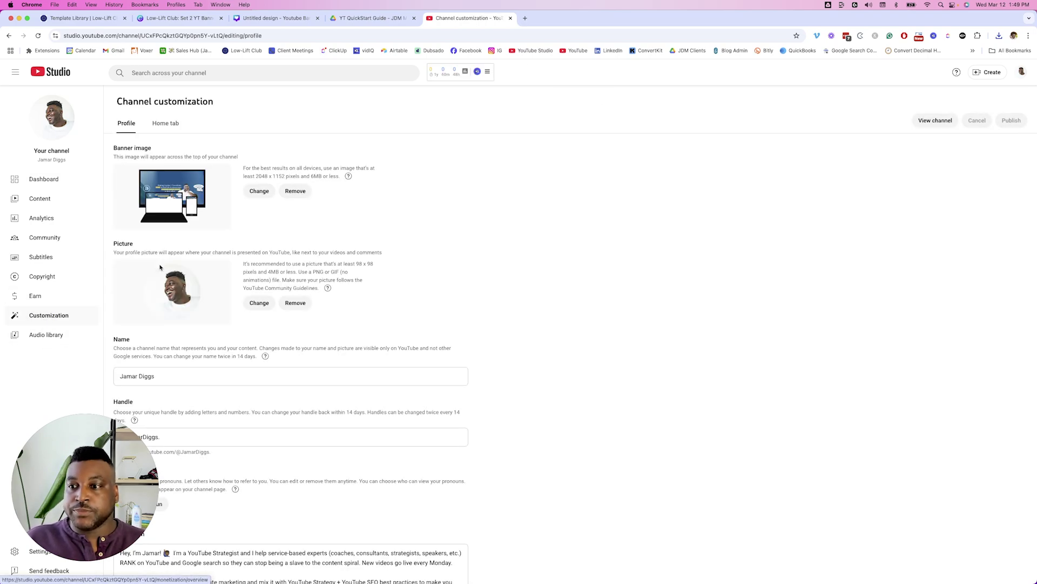
click(935, 118)
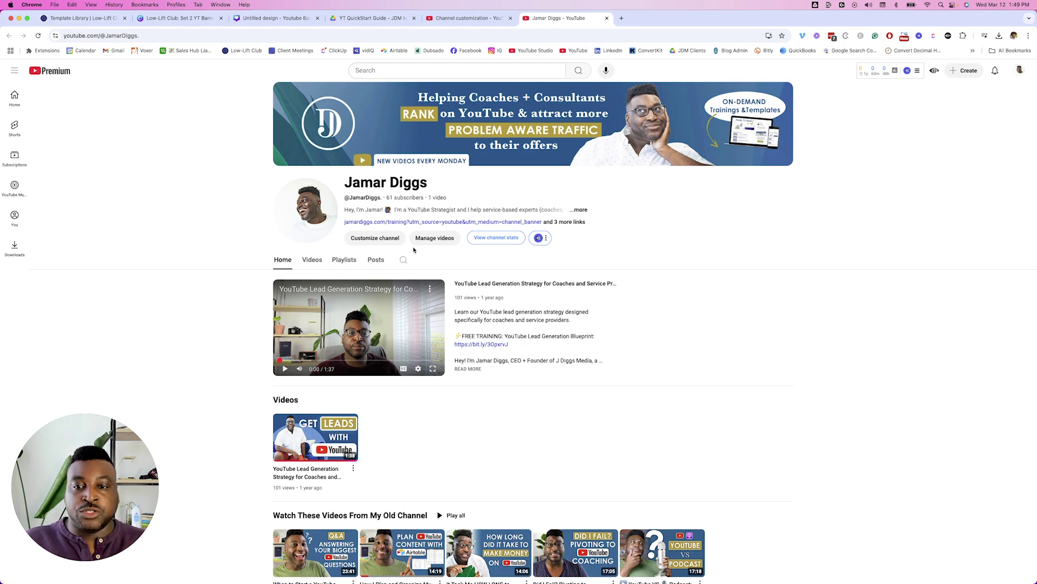
click(387, 241)
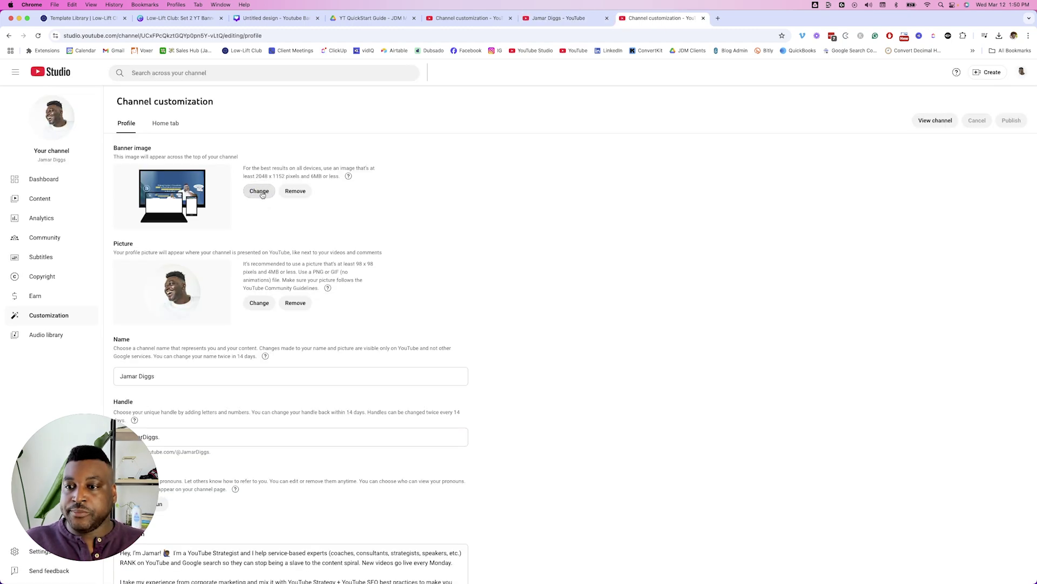
click(259, 192)
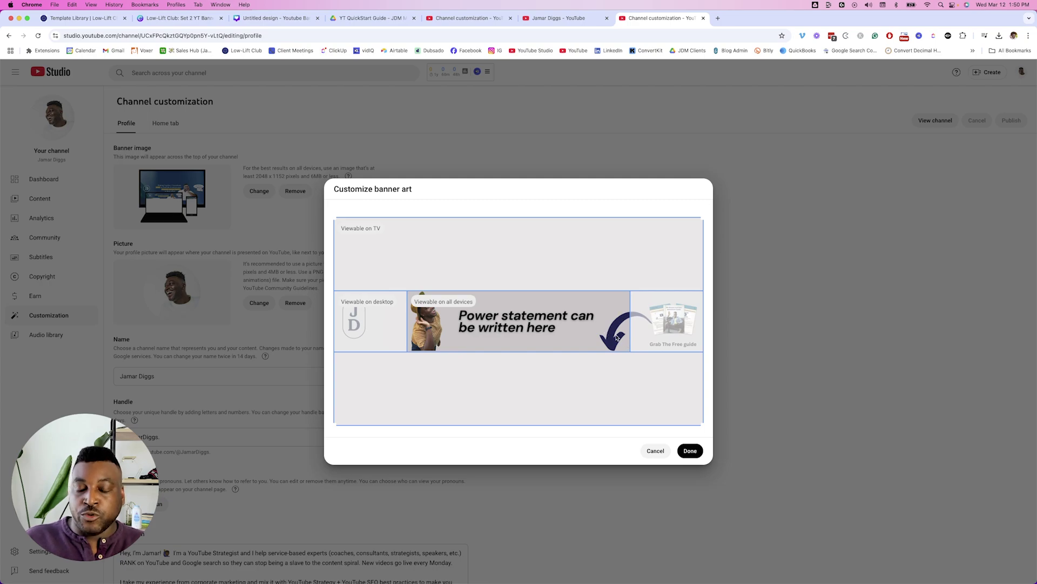
click(690, 451)
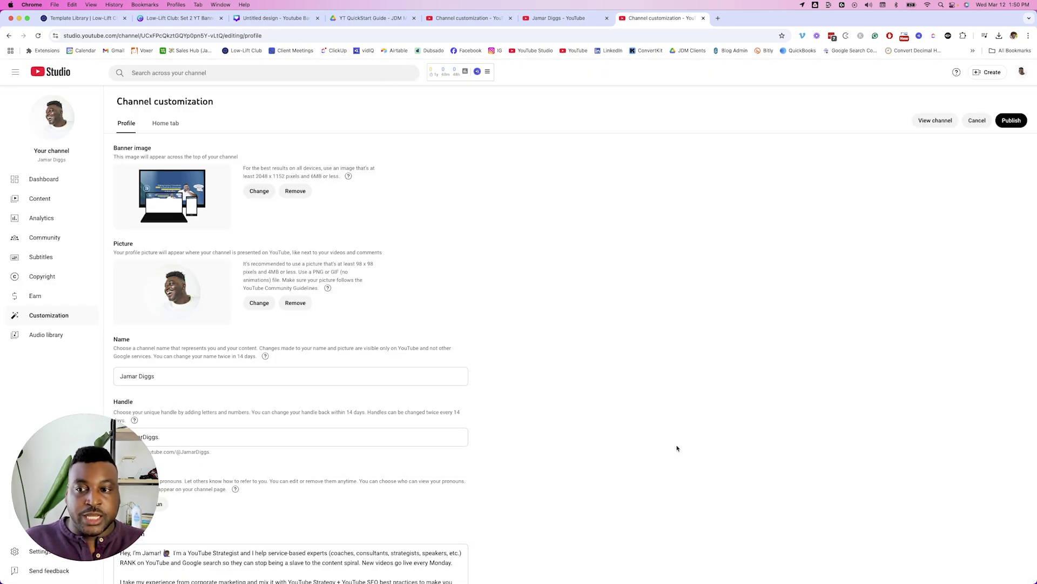
Step: Publish the banner change and check the new banner on the live channel page
click(1012, 121)
click(935, 120)
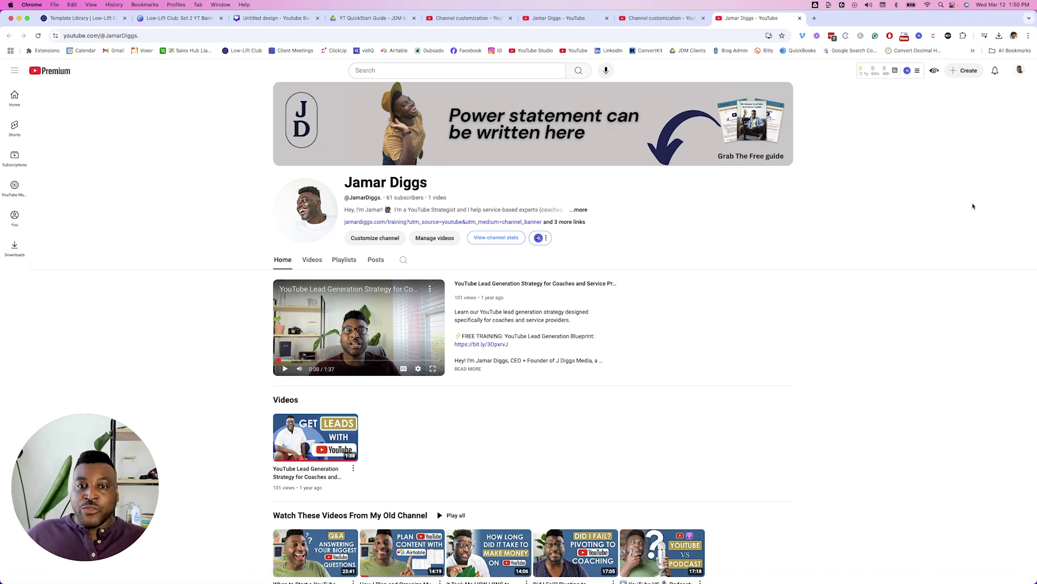
mouse_move(85, 487)
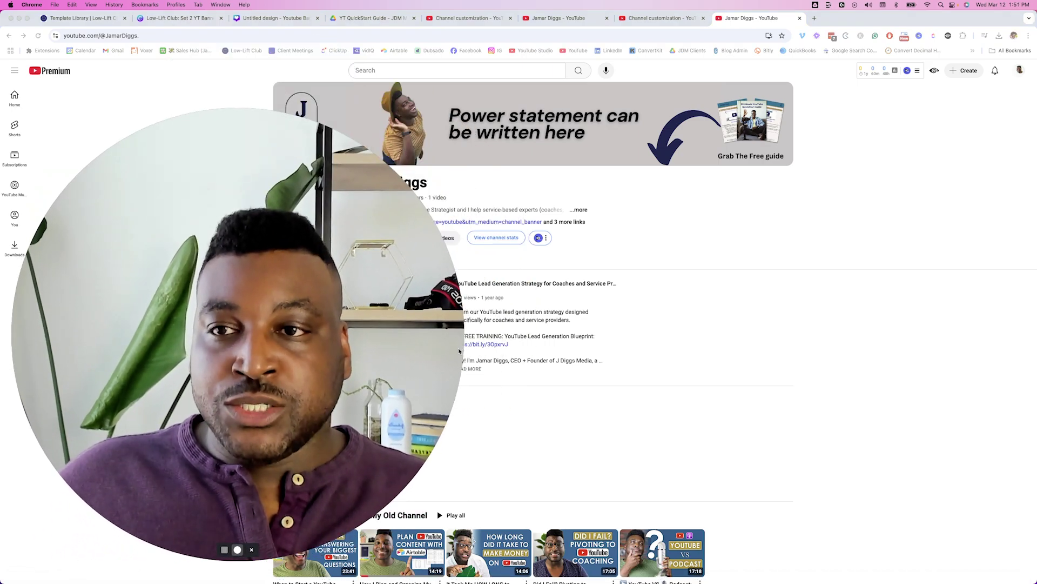
drag(274, 387, 281, 410)
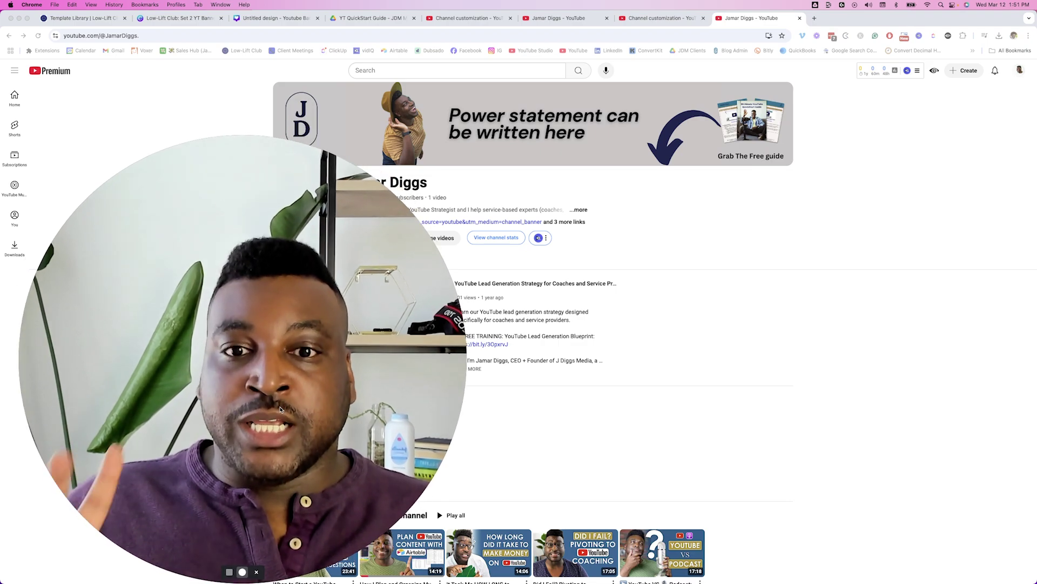